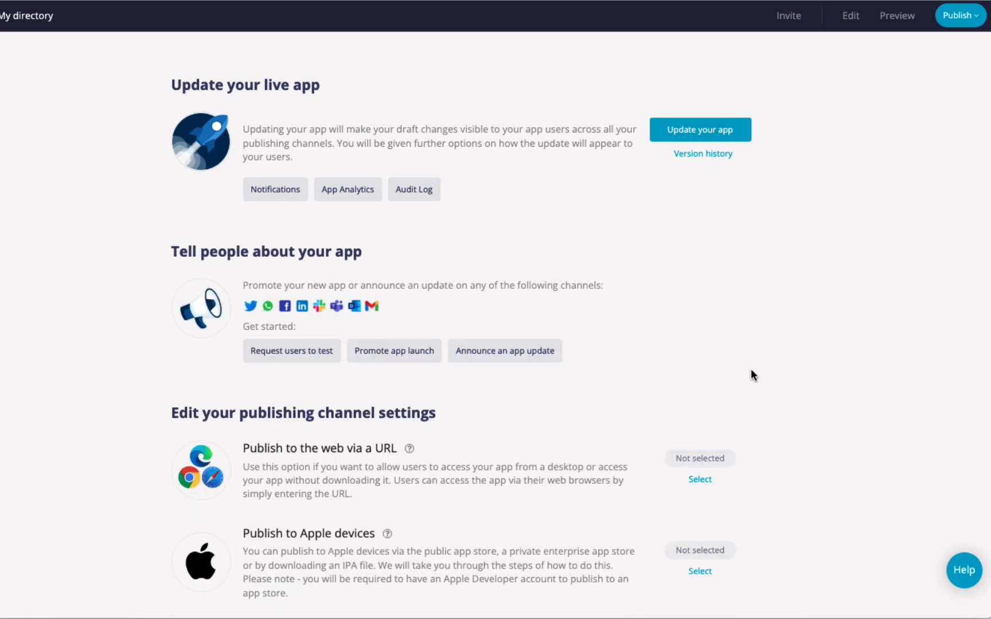
Open the Publish to Android devices settings from the Started badge on the publishing channel page
{"action": "scroll", "coordinate": [752, 373], "scroll_direction": "down", "scroll_amount": 4}
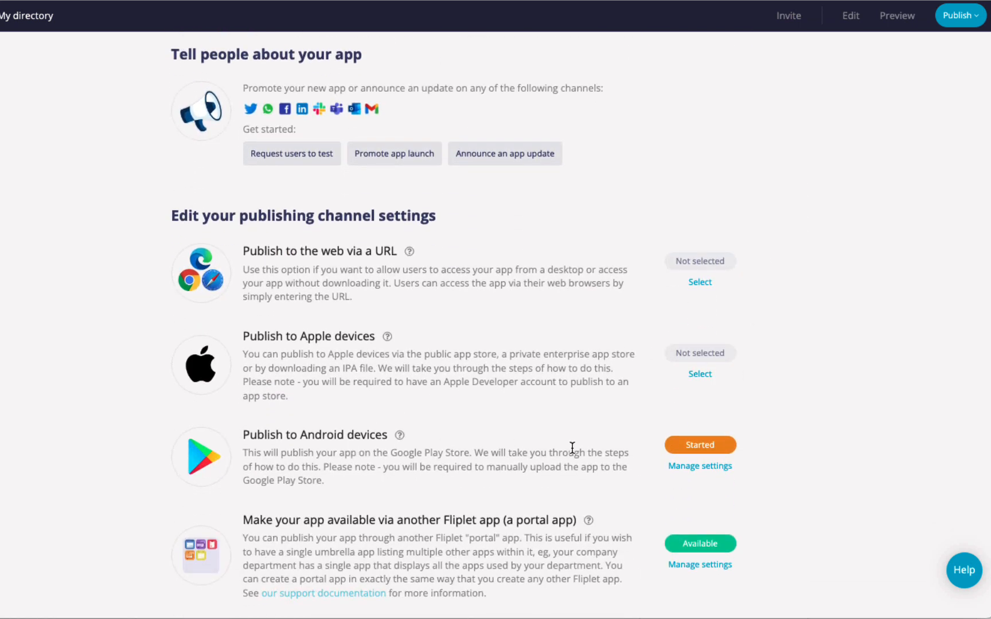
{"action": "left_click", "coordinate": [687, 450]}
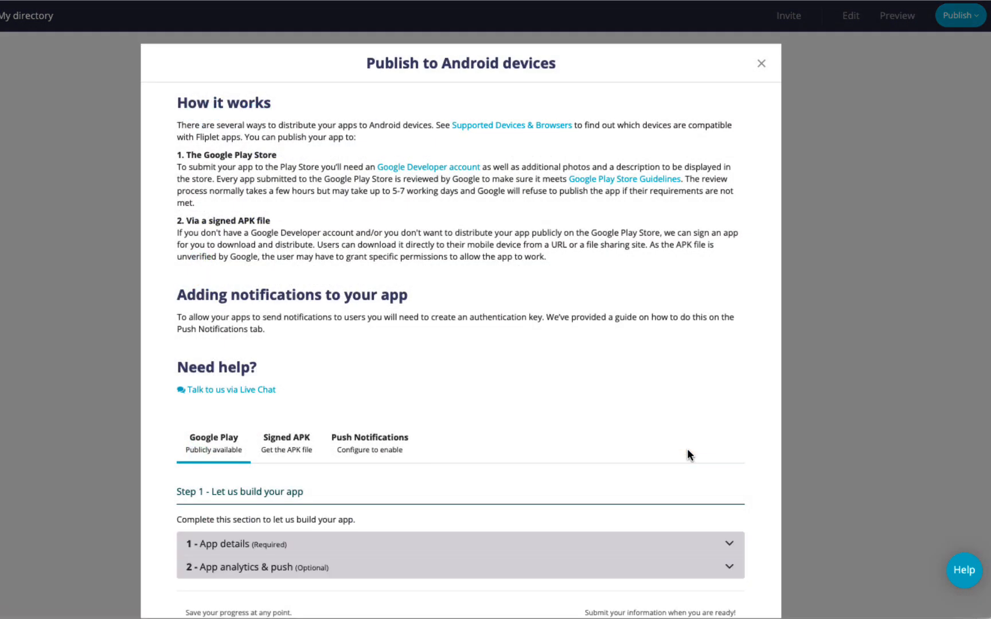
Expand the '1 - App details' section of the Android publishing settings
{"action": "scroll", "coordinate": [411, 431], "scroll_direction": "down", "scroll_amount": 3}
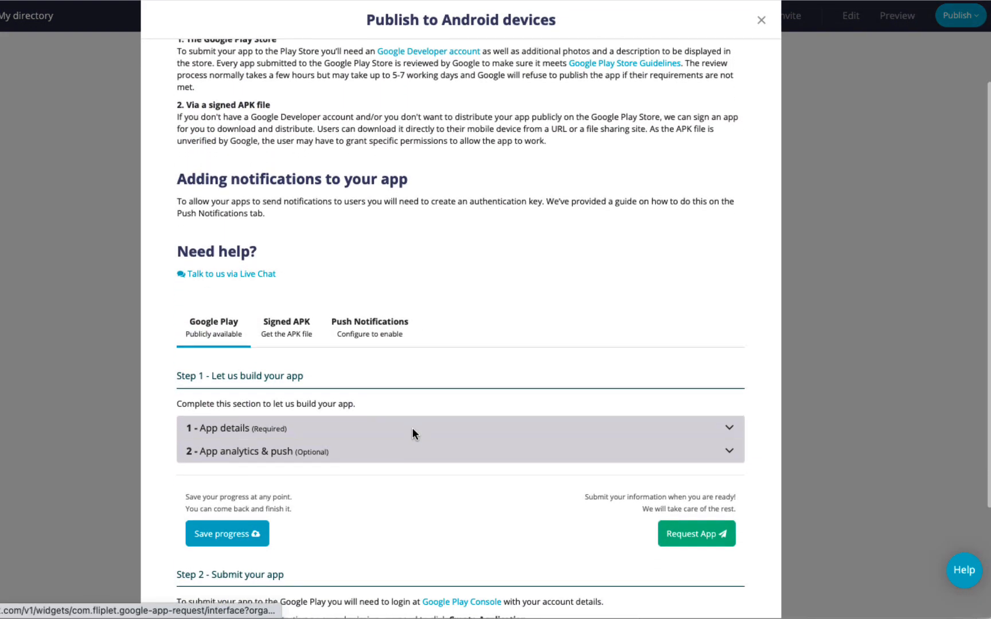
{"action": "scroll", "coordinate": [166, 331], "scroll_direction": "down", "scroll_amount": 1}
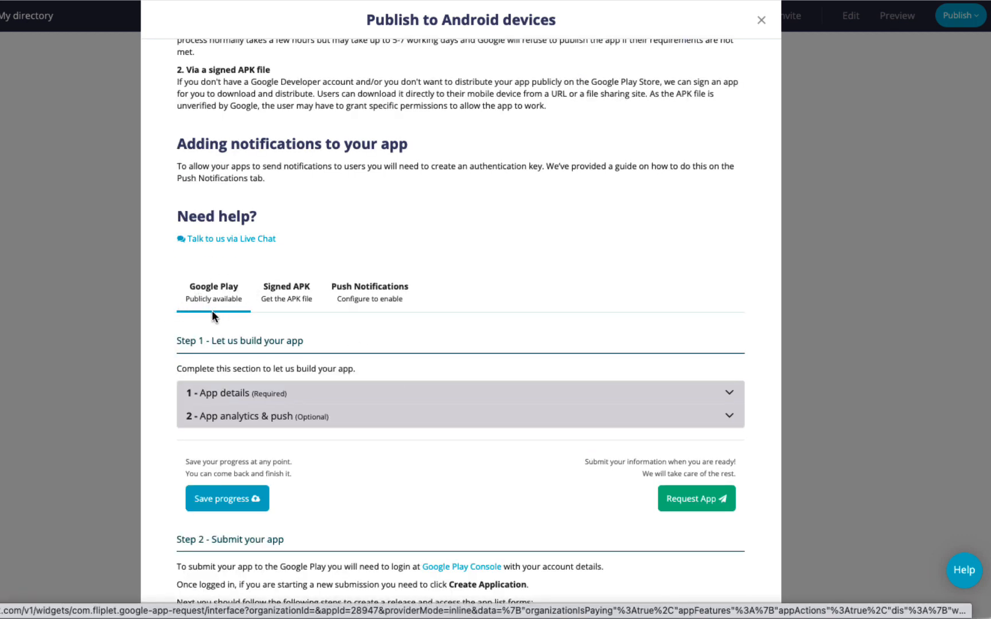
{"action": "scroll", "coordinate": [212, 313], "scroll_direction": "down", "scroll_amount": 2}
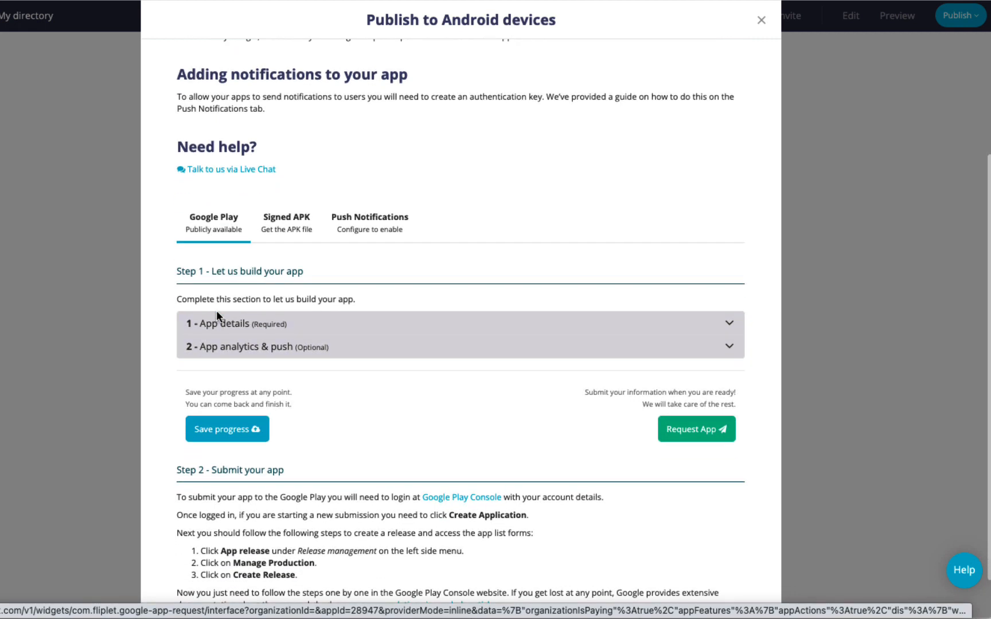
{"action": "left_click", "coordinate": [247, 325]}
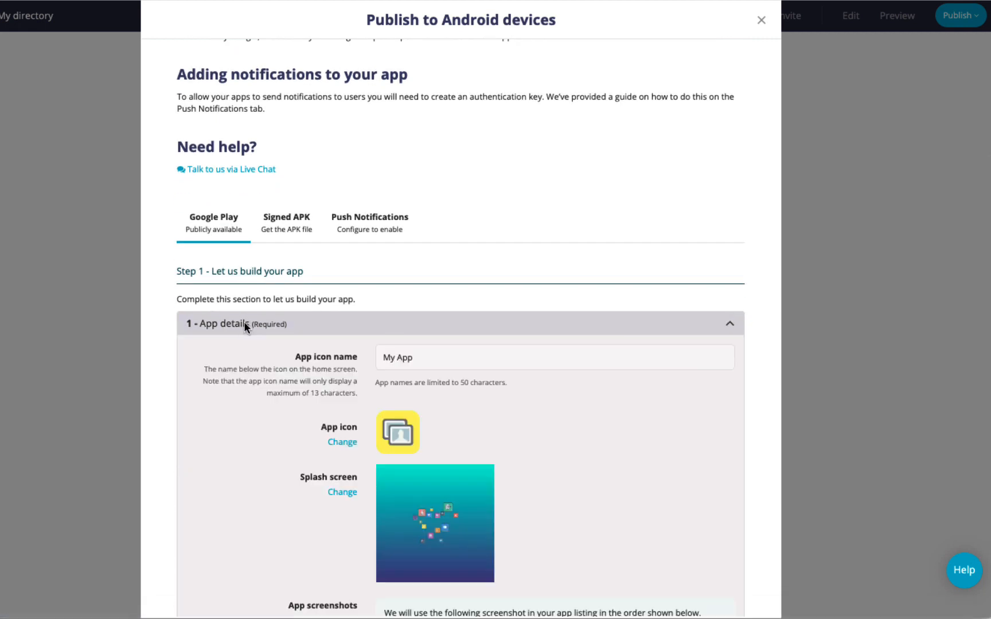
Review the icon, splash screen and screenshots, then go to the Launch assets settings
{"action": "scroll", "coordinate": [273, 356], "scroll_direction": "down", "scroll_amount": 2}
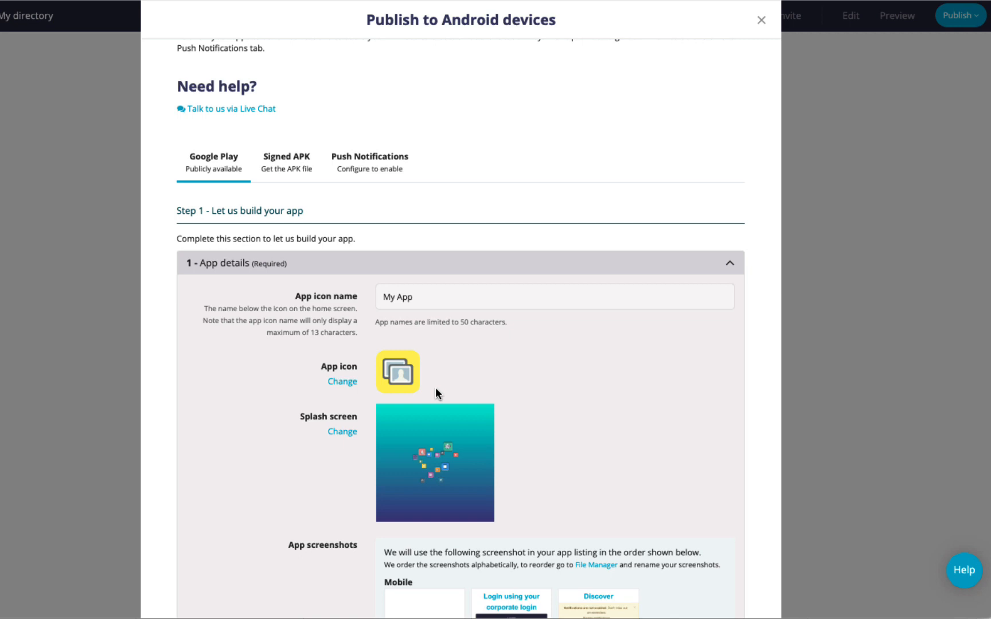
{"action": "scroll", "coordinate": [512, 426], "scroll_direction": "down", "scroll_amount": 2}
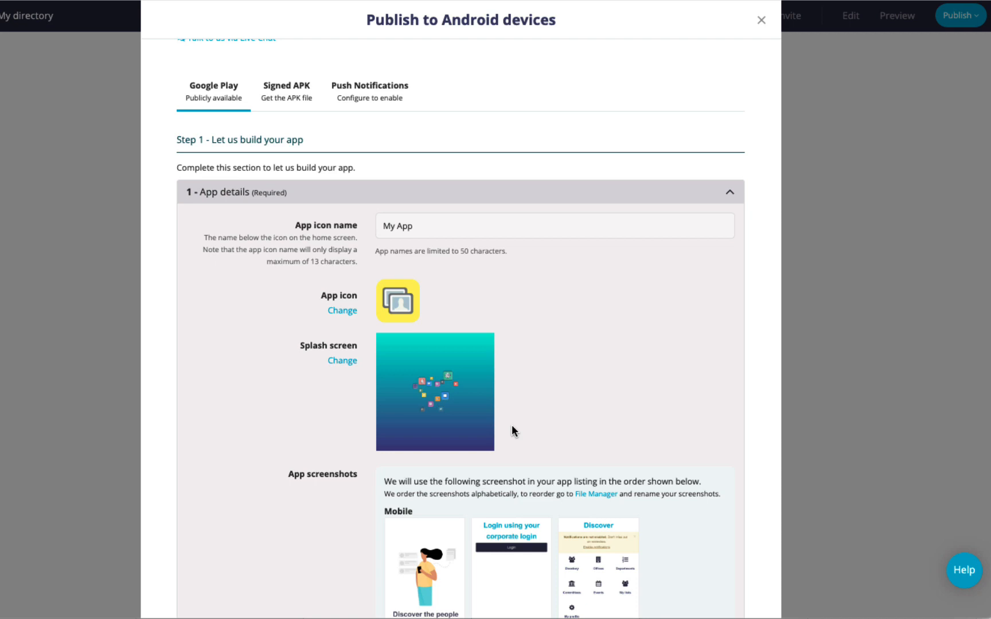
{"action": "scroll", "coordinate": [512, 429], "scroll_direction": "down", "scroll_amount": 3}
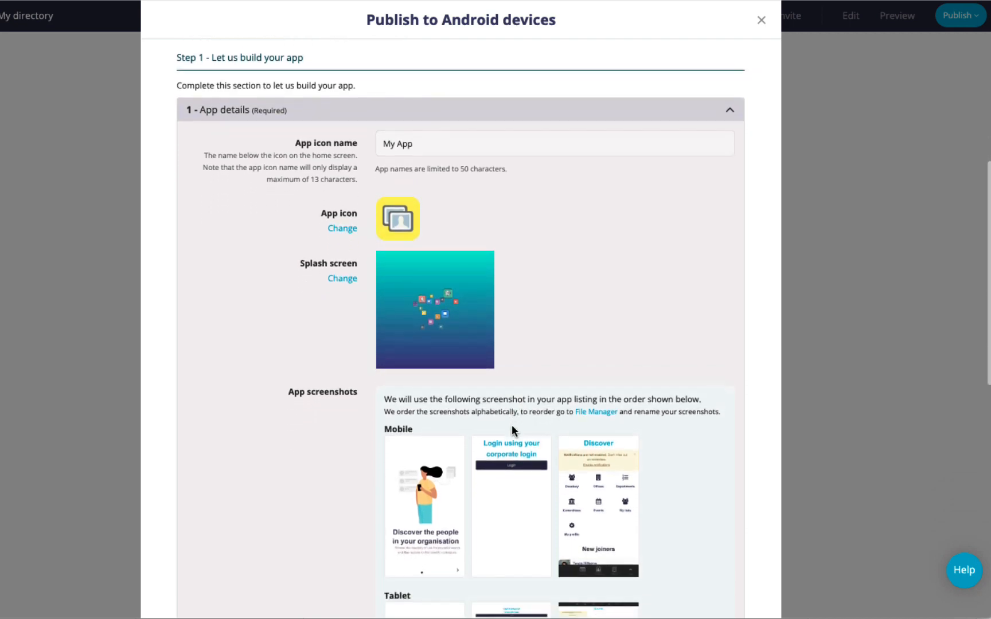
{"action": "scroll", "coordinate": [512, 429], "scroll_direction": "down", "scroll_amount": 1}
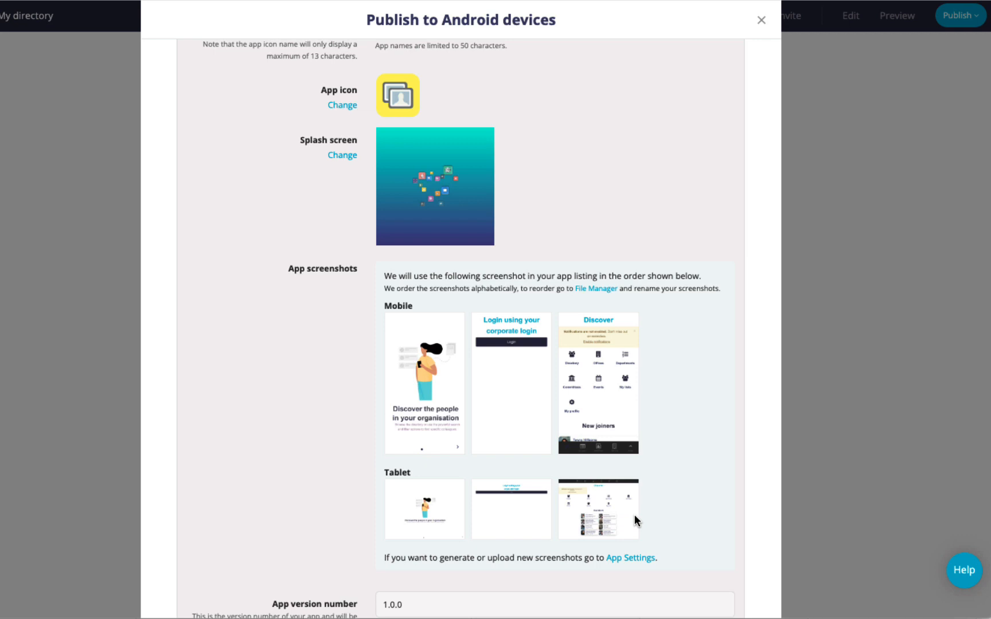
{"action": "left_click", "coordinate": [638, 559]}
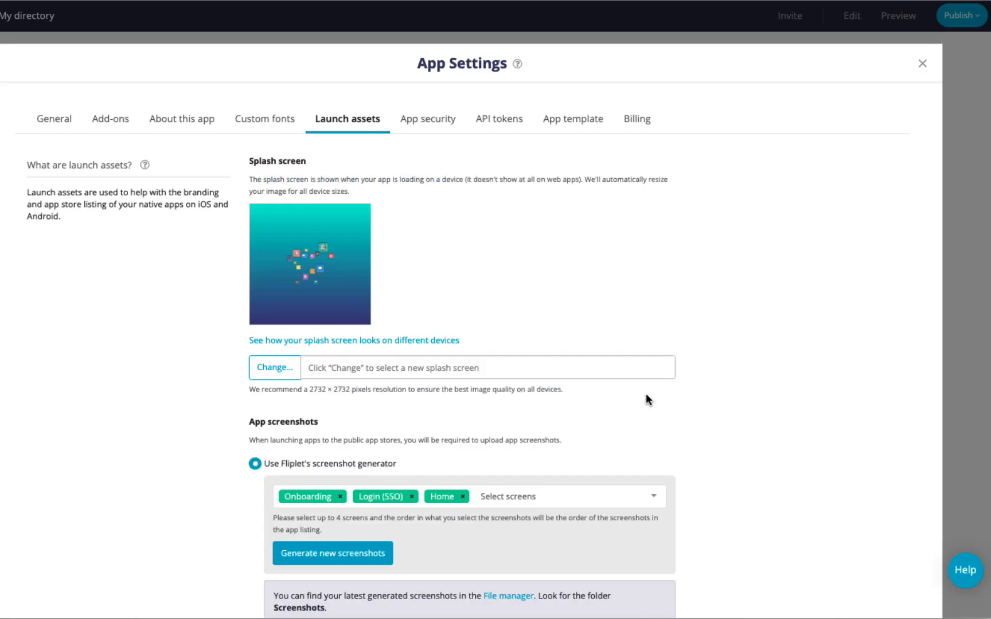
Leave the screenshot screen selection unchanged and close App Settings
{"action": "scroll", "coordinate": [646, 398], "scroll_direction": "down", "scroll_amount": 2}
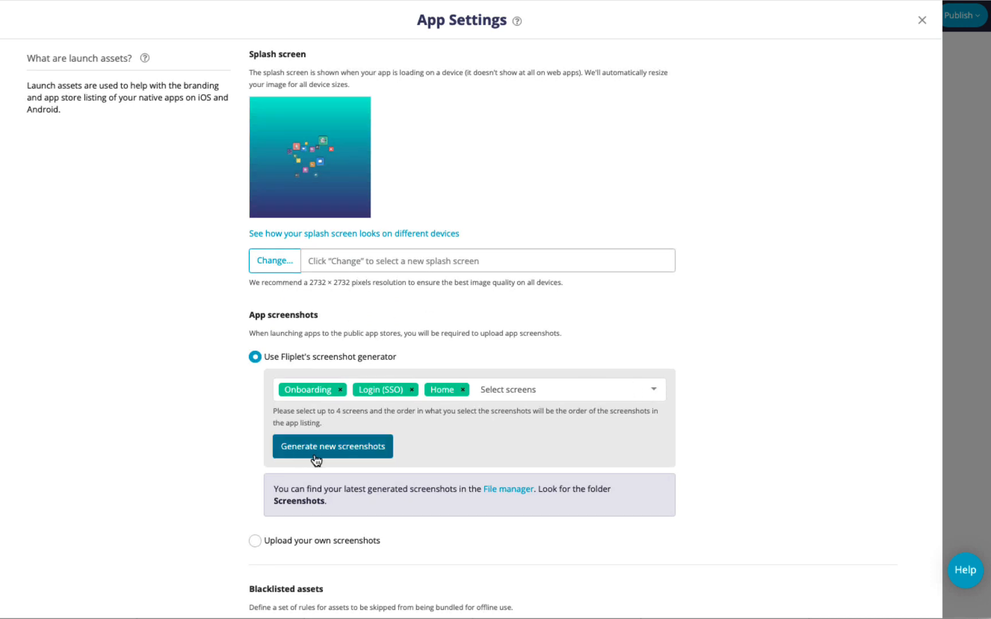
{"action": "left_click", "coordinate": [647, 394]}
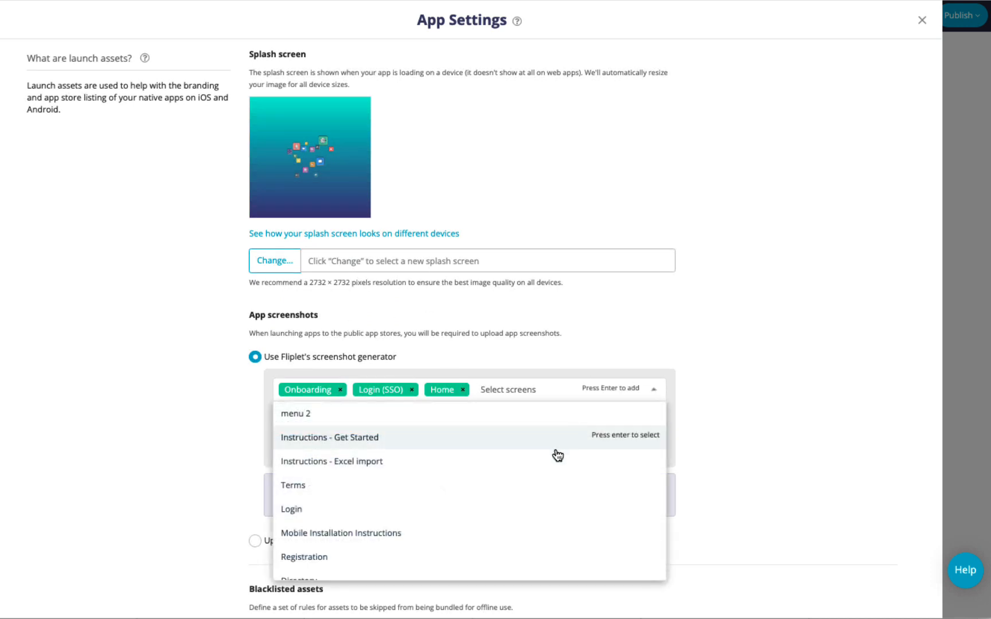
{"action": "left_click", "coordinate": [723, 366]}
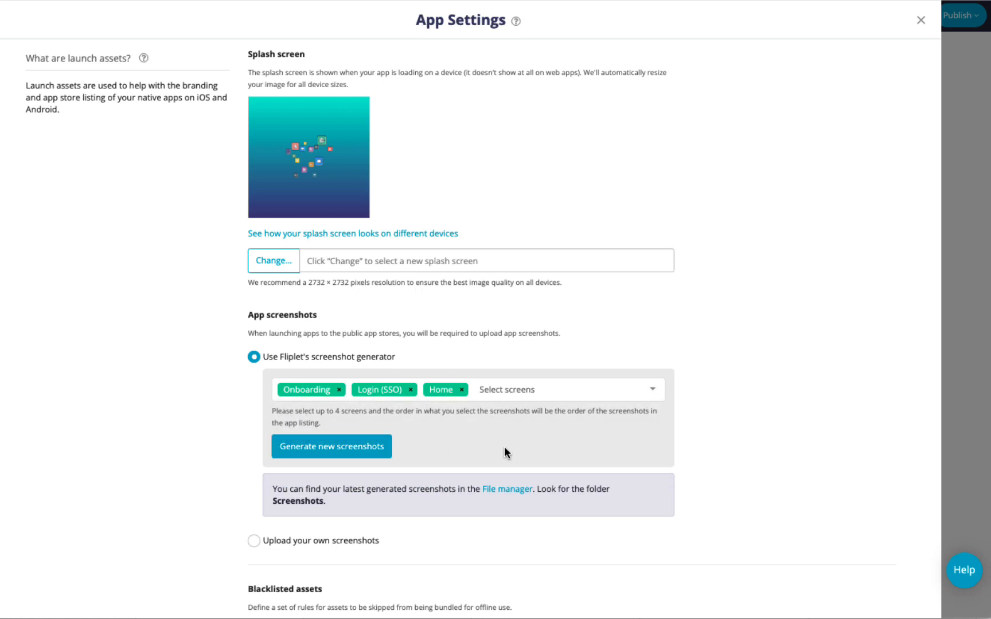
{"action": "left_click", "coordinate": [921, 20]}
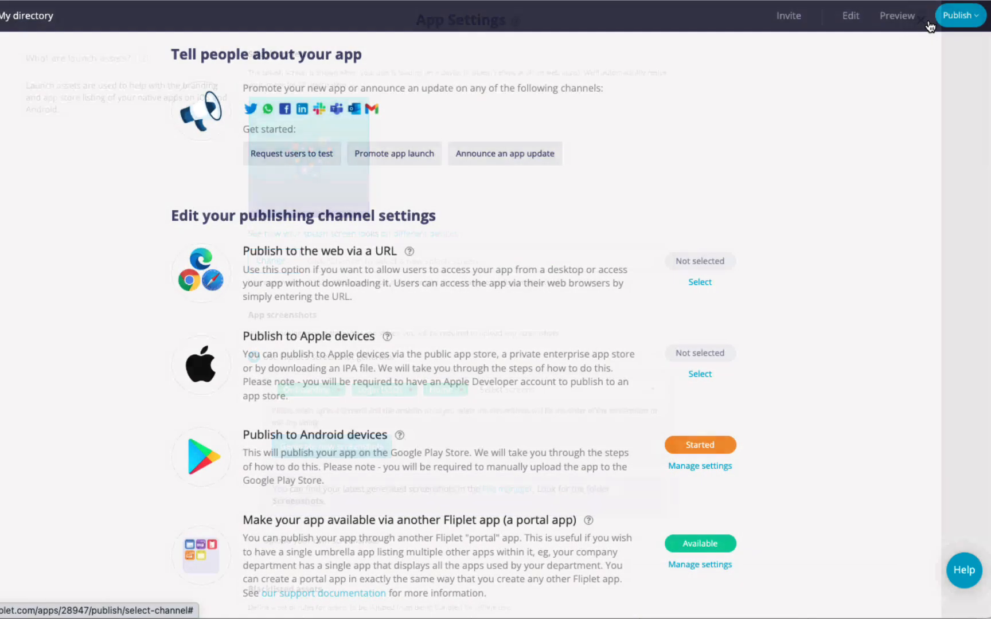
Reopen the Android publishing settings and expand App details (version 1.0.0, version code 1000)
{"action": "left_click", "coordinate": [694, 464]}
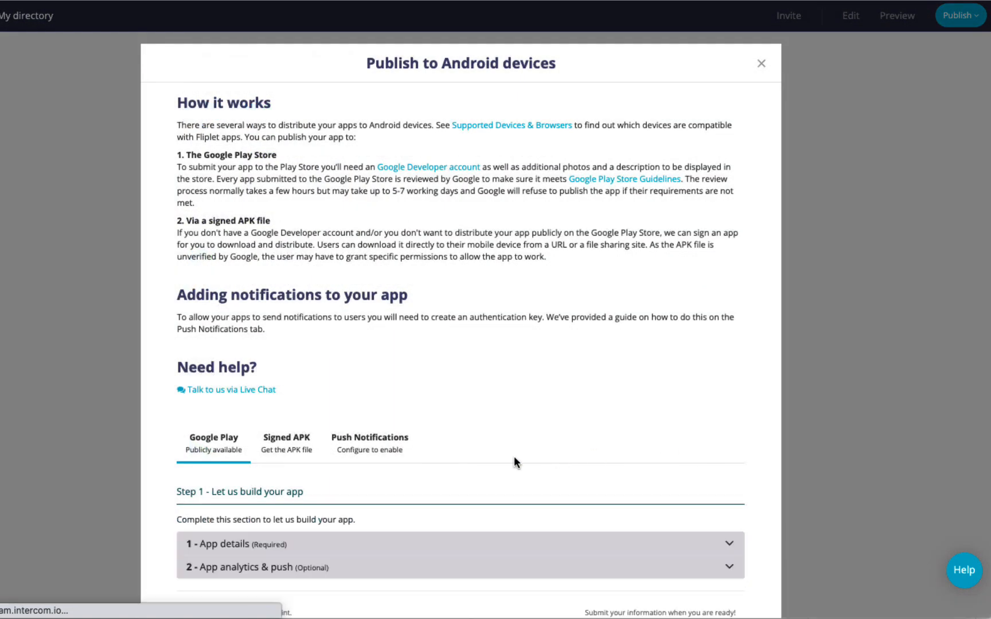
{"action": "scroll", "coordinate": [493, 457], "scroll_direction": "down", "scroll_amount": 3}
{"action": "left_click", "coordinate": [438, 341]}
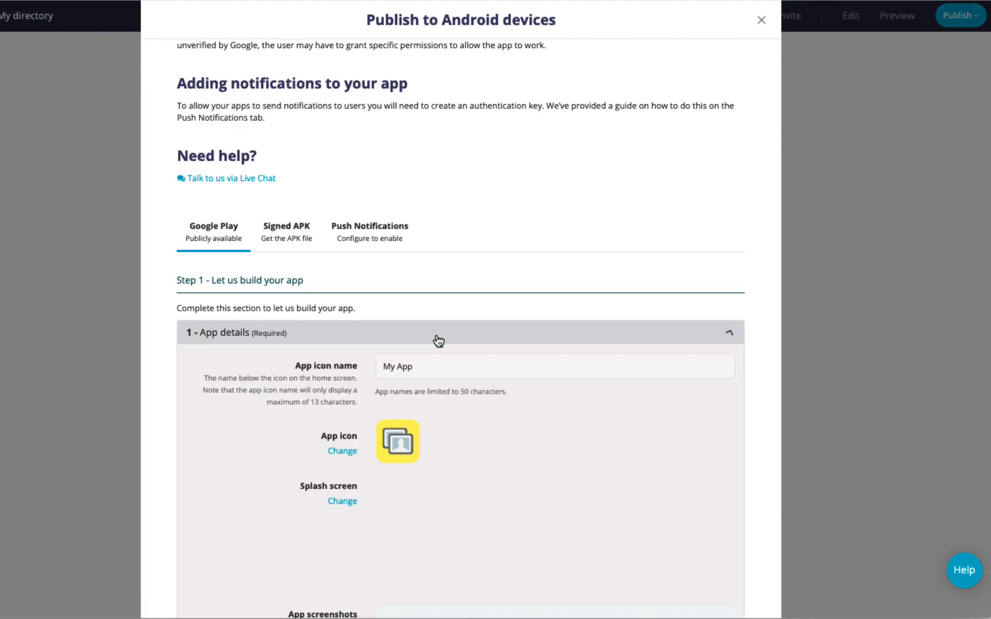
Show the analytics and push status: Fliplet Analytics enabled, Firebase disabled
{"action": "scroll", "coordinate": [436, 432], "scroll_direction": "down", "scroll_amount": 5}
{"action": "scroll", "coordinate": [436, 438], "scroll_direction": "down", "scroll_amount": 4}
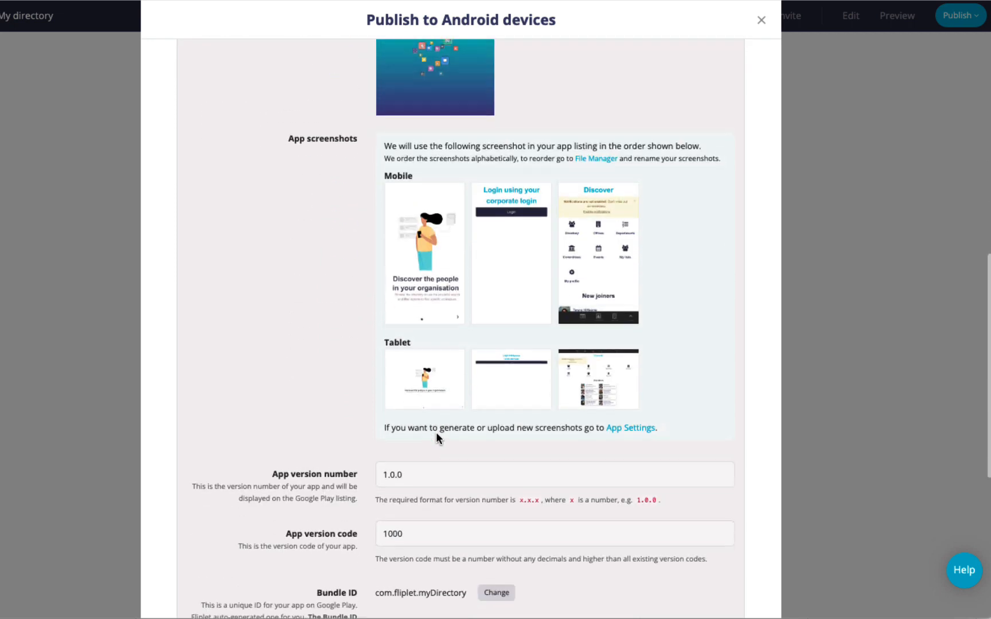
{"action": "scroll", "coordinate": [494, 412], "scroll_direction": "down", "scroll_amount": 2}
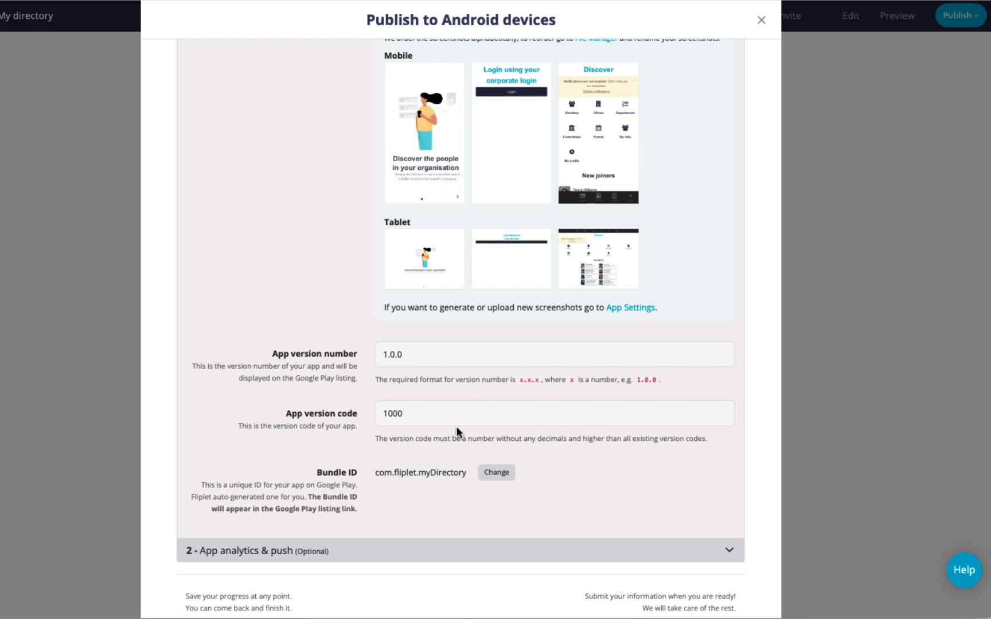
{"action": "scroll", "coordinate": [438, 500], "scroll_direction": "down", "scroll_amount": 2}
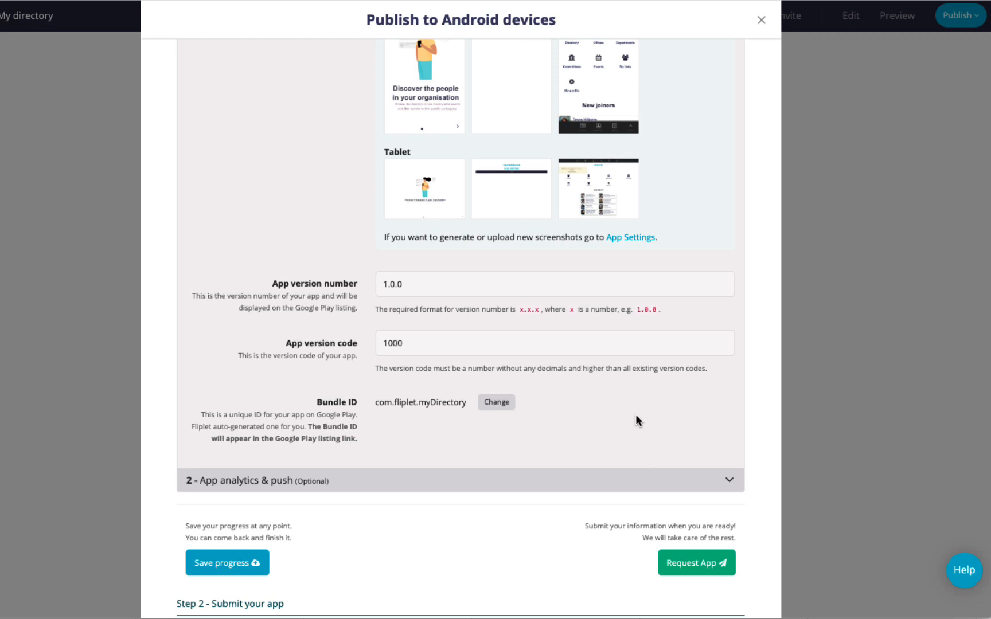
{"action": "left_click", "coordinate": [729, 481]}
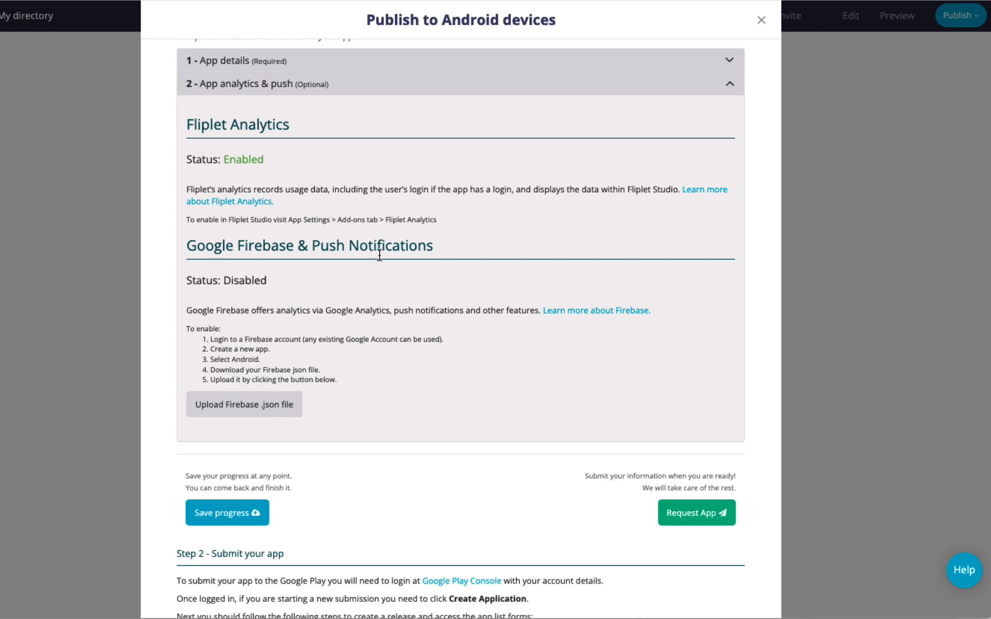
Request the Android app build, confirm it, and dismiss the success message
{"action": "left_click", "coordinate": [680, 519]}
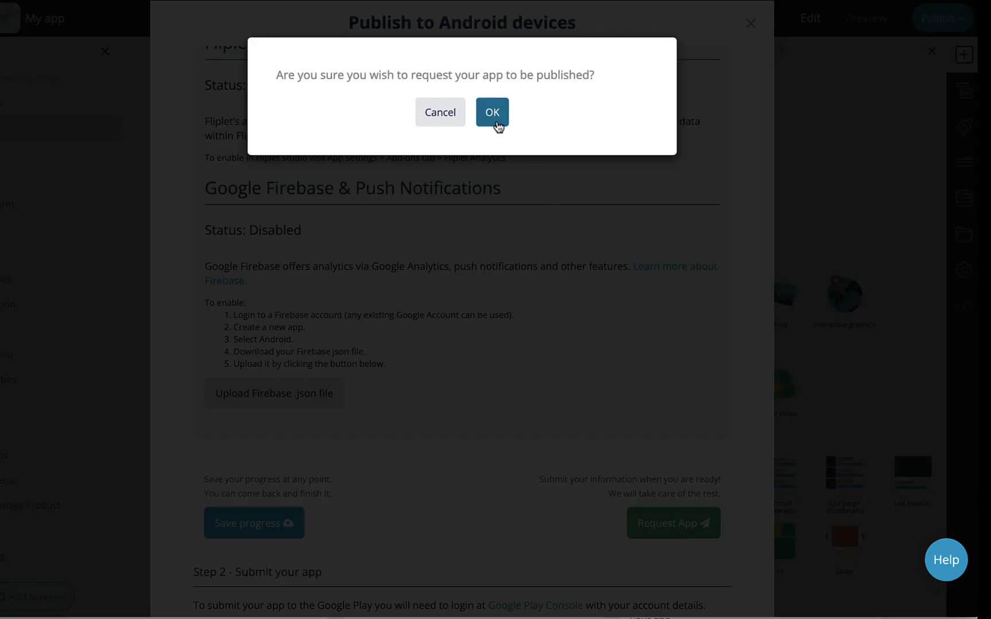
{"action": "left_click", "coordinate": [497, 122]}
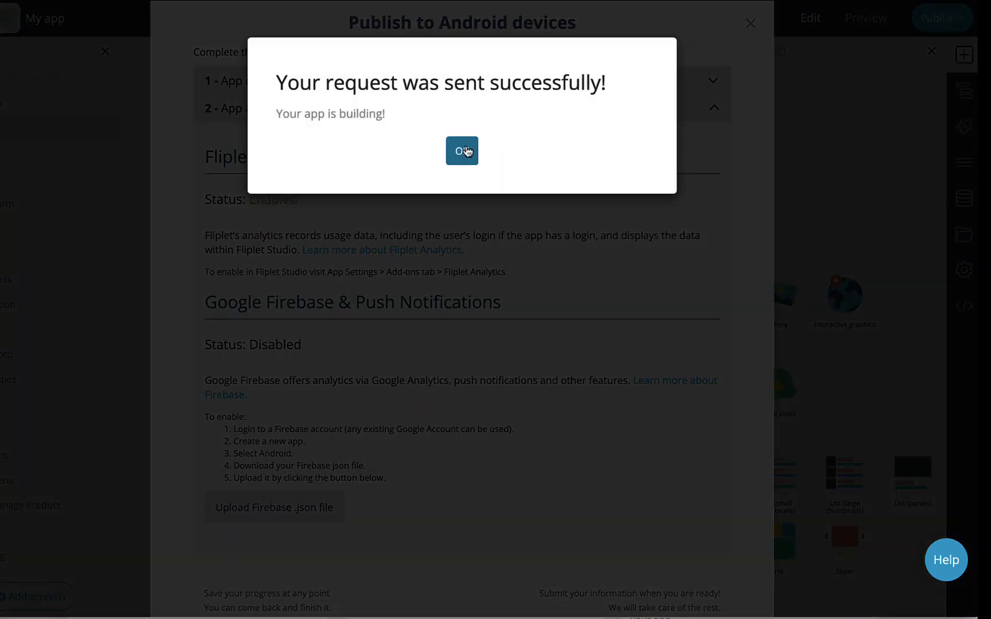
{"action": "left_click", "coordinate": [467, 151]}
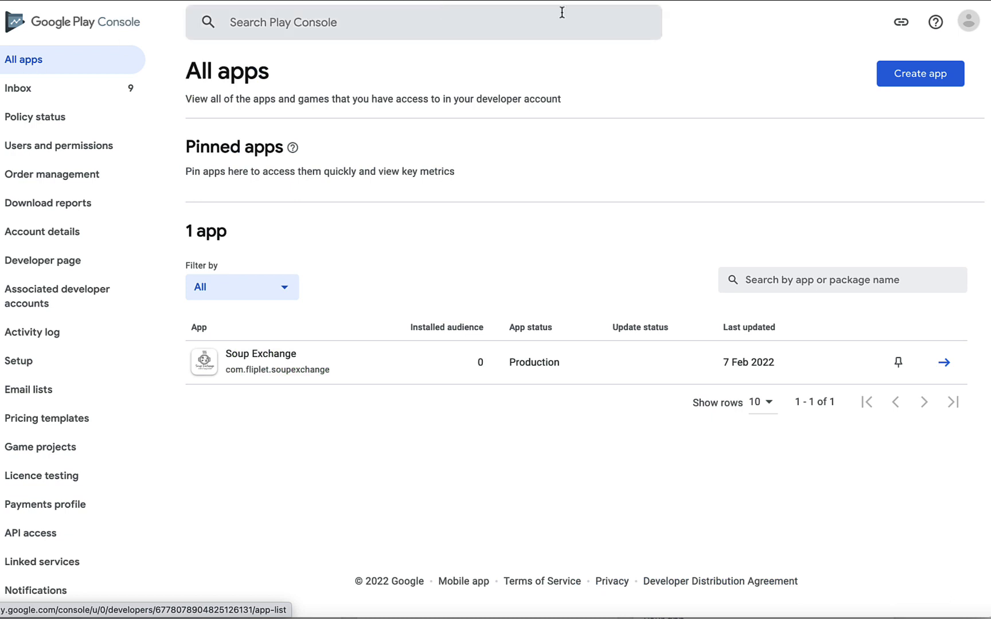
Start a new app named 'My App' with English (United Kingdom) as default language
{"action": "left_click", "coordinate": [914, 87]}
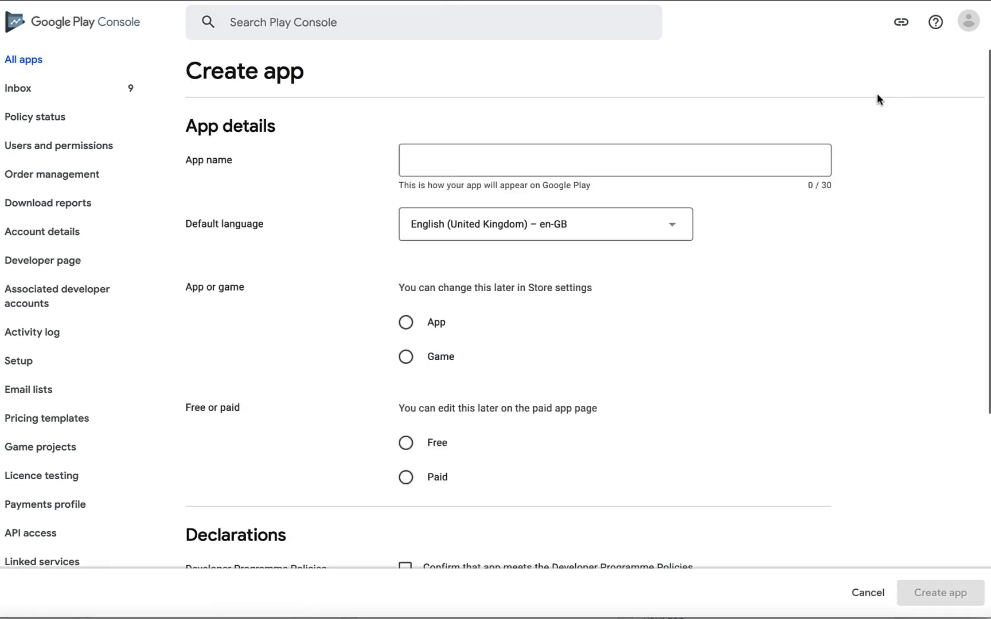
{"action": "left_click", "coordinate": [630, 163]}
{"action": "type", "text": "My App"}
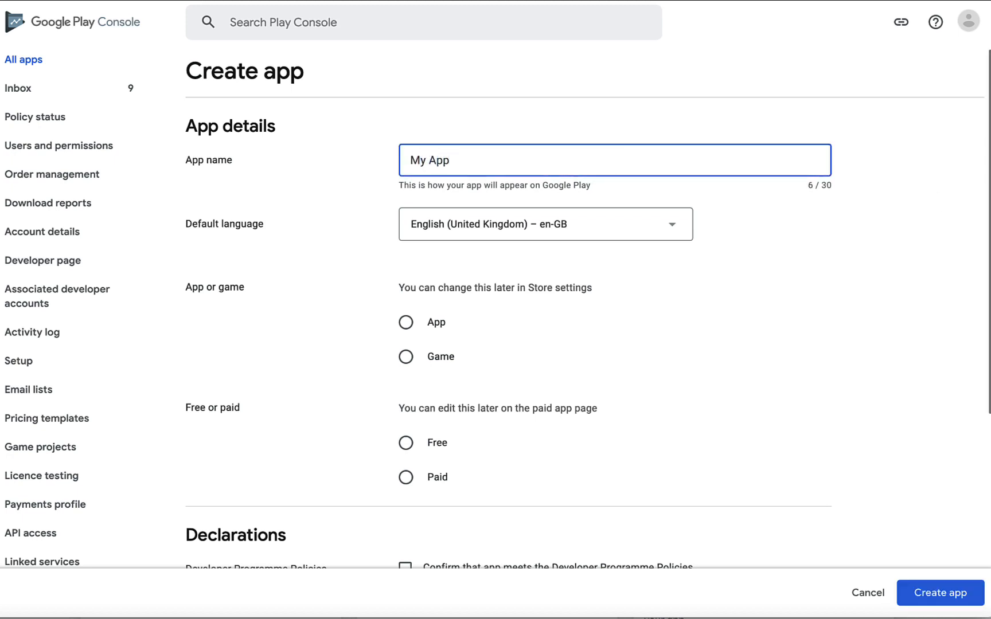
{"action": "left_click", "coordinate": [643, 229]}
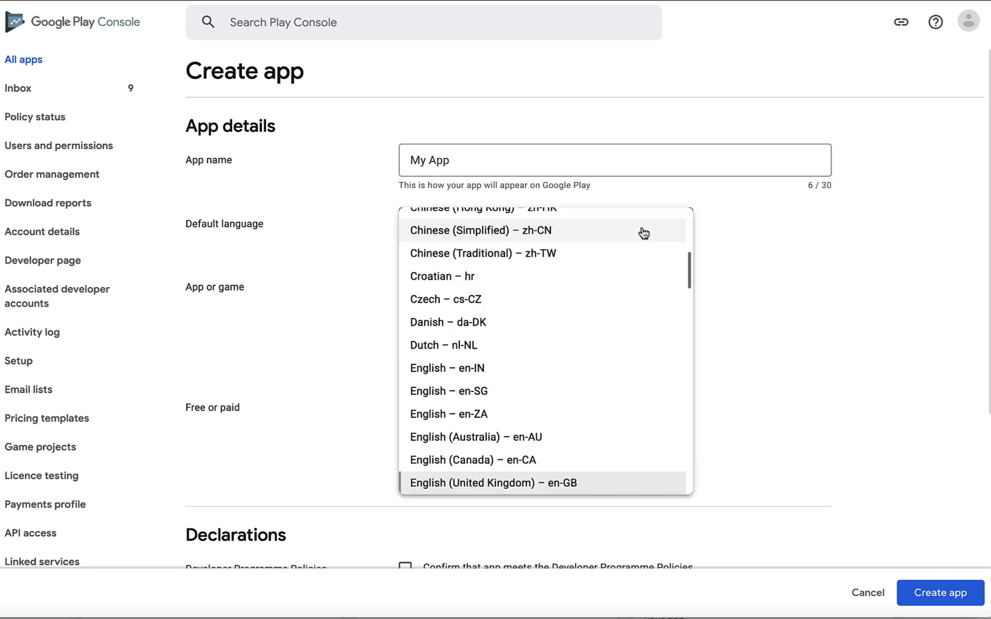
{"action": "left_click", "coordinate": [626, 485]}
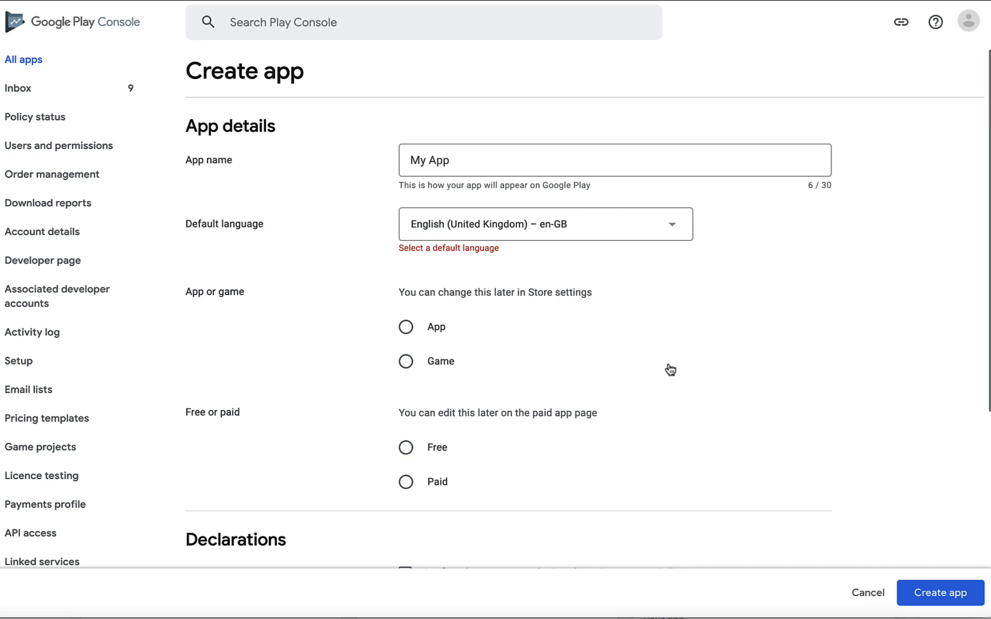
Make it a free app, accept the Developer Programme Policies and US export laws, and create it
{"action": "left_click", "coordinate": [406, 327]}
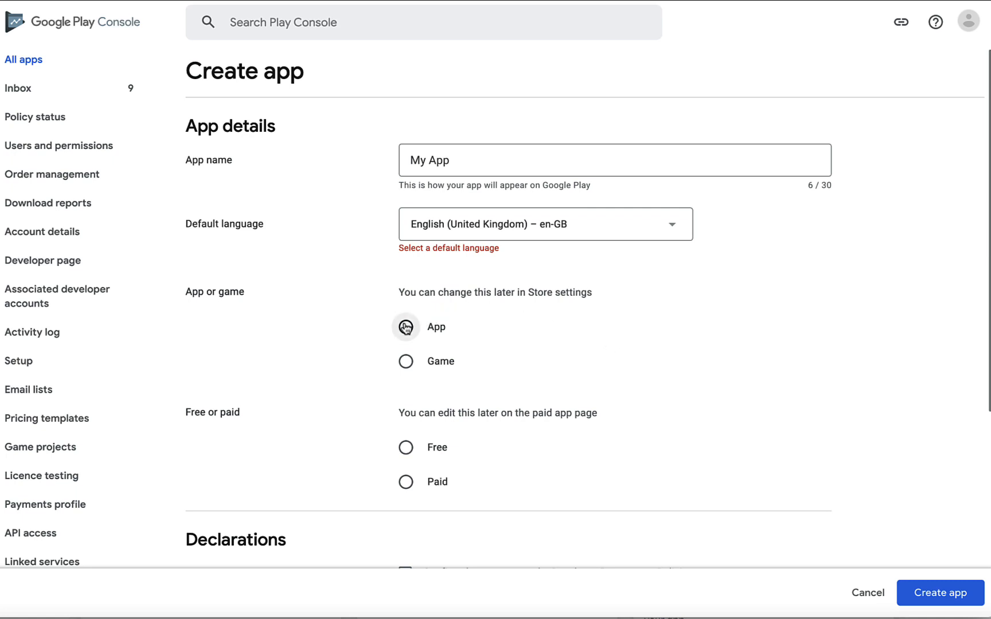
{"action": "scroll", "coordinate": [406, 327], "scroll_direction": "down", "scroll_amount": 3}
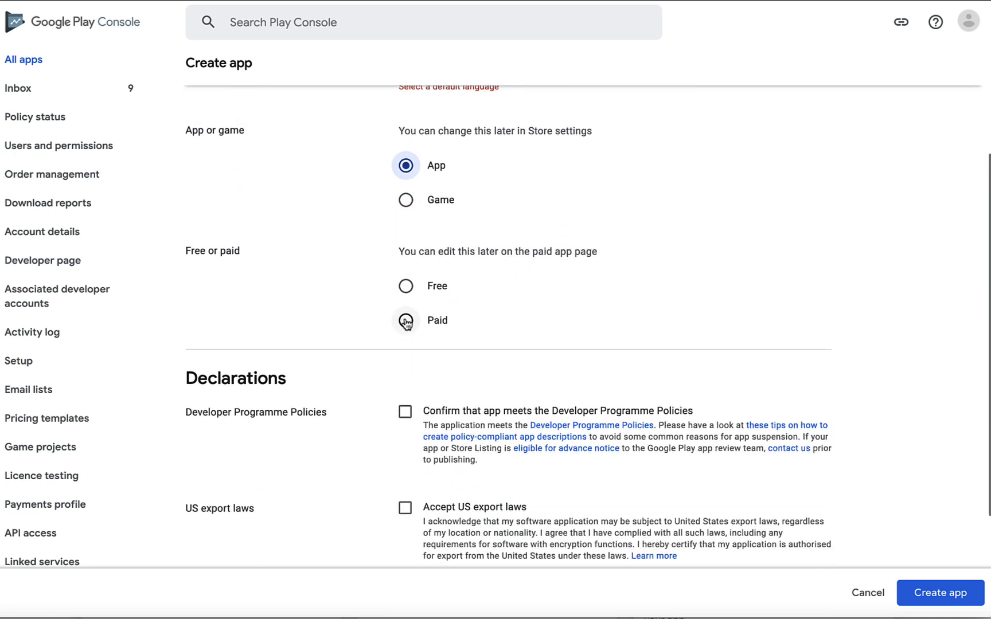
{"action": "left_click", "coordinate": [407, 294]}
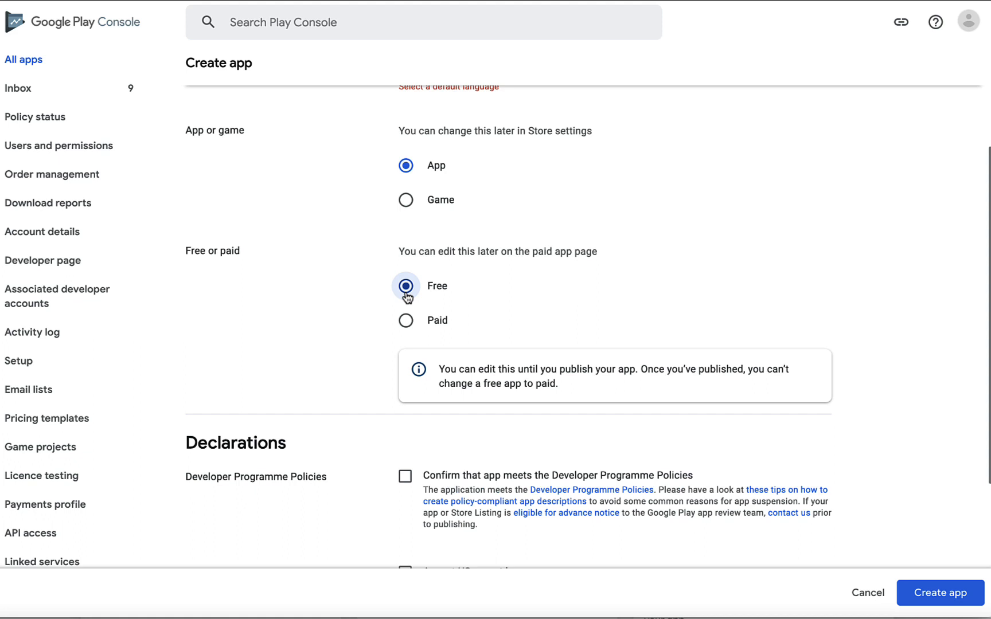
{"action": "scroll", "coordinate": [408, 298], "scroll_direction": "down", "scroll_amount": 1}
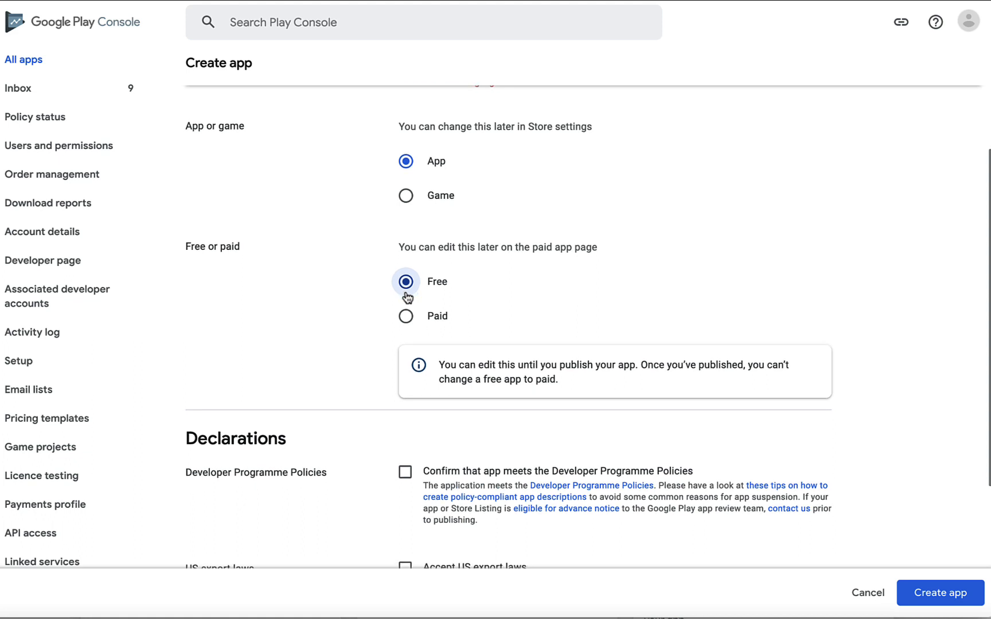
{"action": "scroll", "coordinate": [408, 297], "scroll_direction": "down", "scroll_amount": 2}
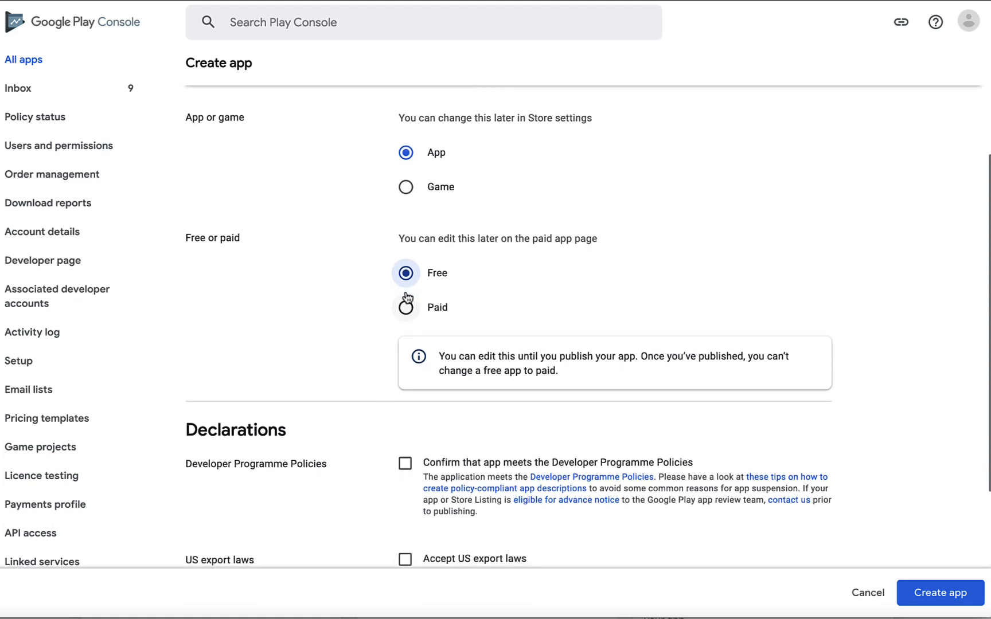
{"action": "scroll", "coordinate": [406, 297], "scroll_direction": "down", "scroll_amount": 5}
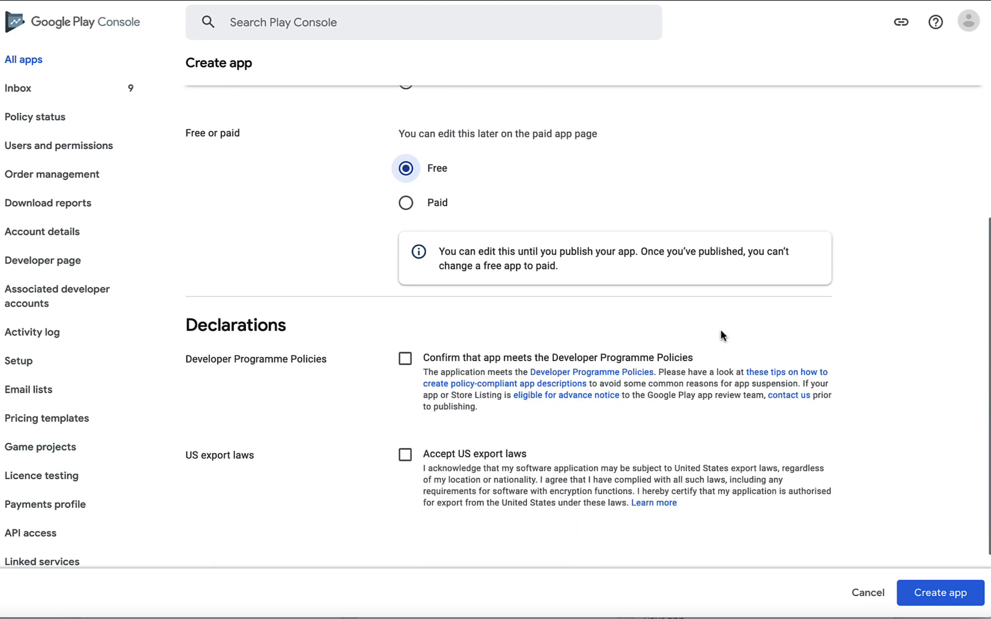
{"action": "left_click", "coordinate": [405, 336]}
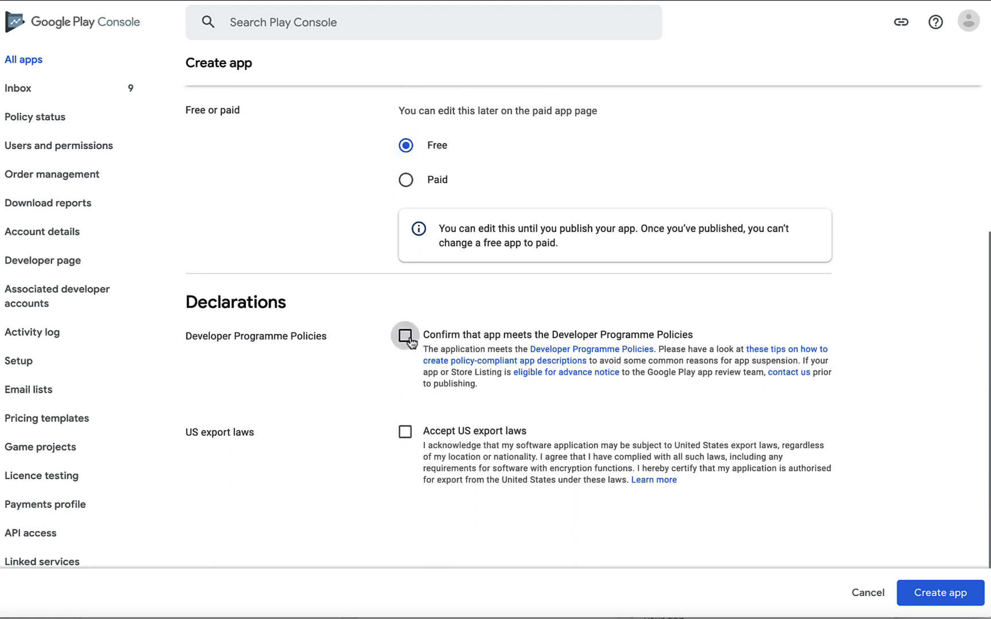
{"action": "left_click", "coordinate": [406, 433]}
{"action": "scroll", "coordinate": [405, 434], "scroll_direction": "down", "scroll_amount": 3}
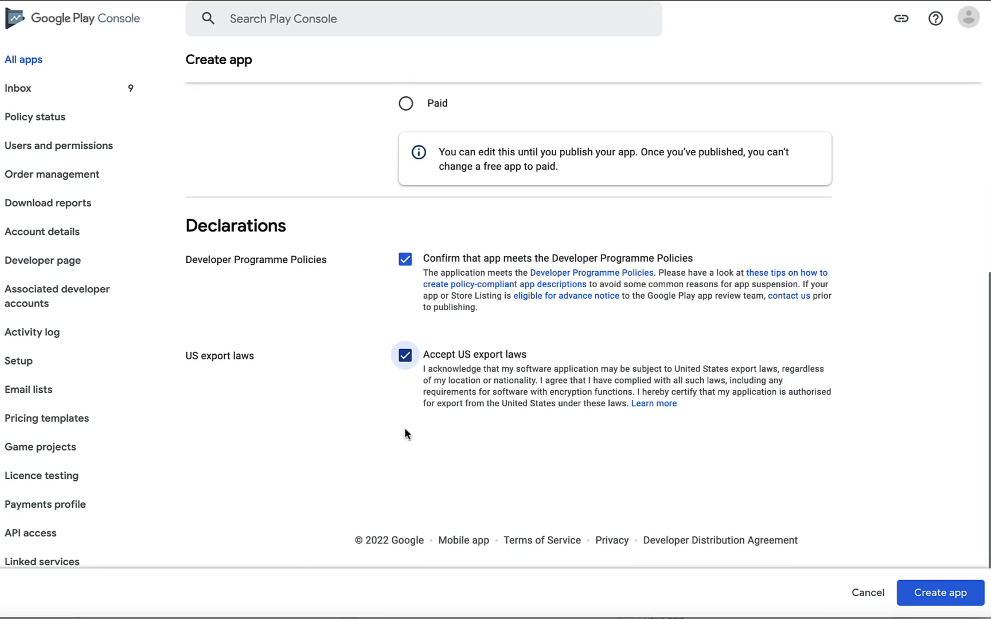
{"action": "left_click", "coordinate": [931, 589]}
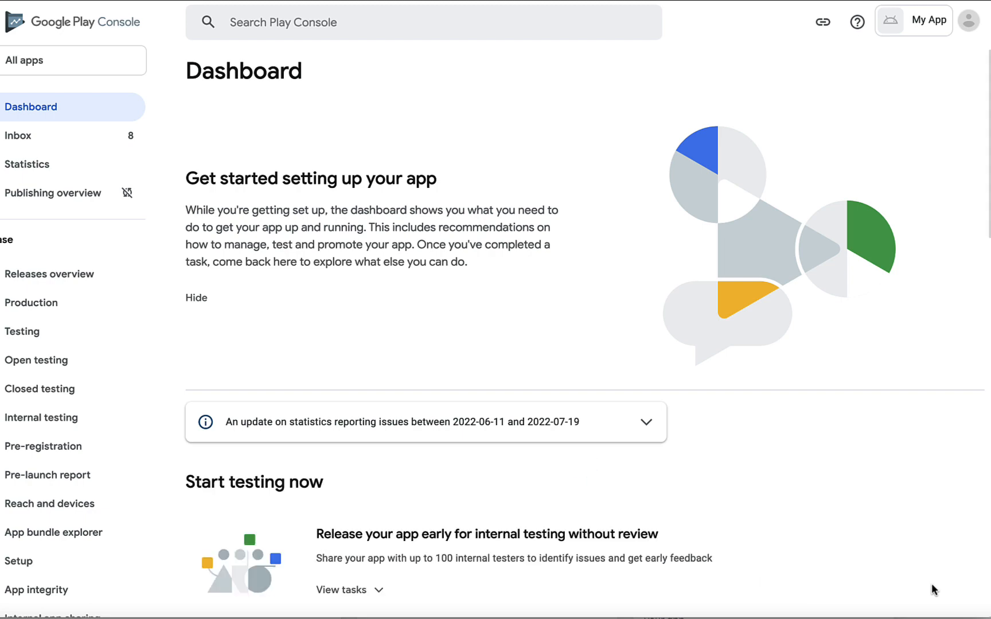
Expand the setup tasks on the Dashboard and go to Set privacy policy
{"action": "scroll", "coordinate": [756, 487], "scroll_direction": "down", "scroll_amount": 5}
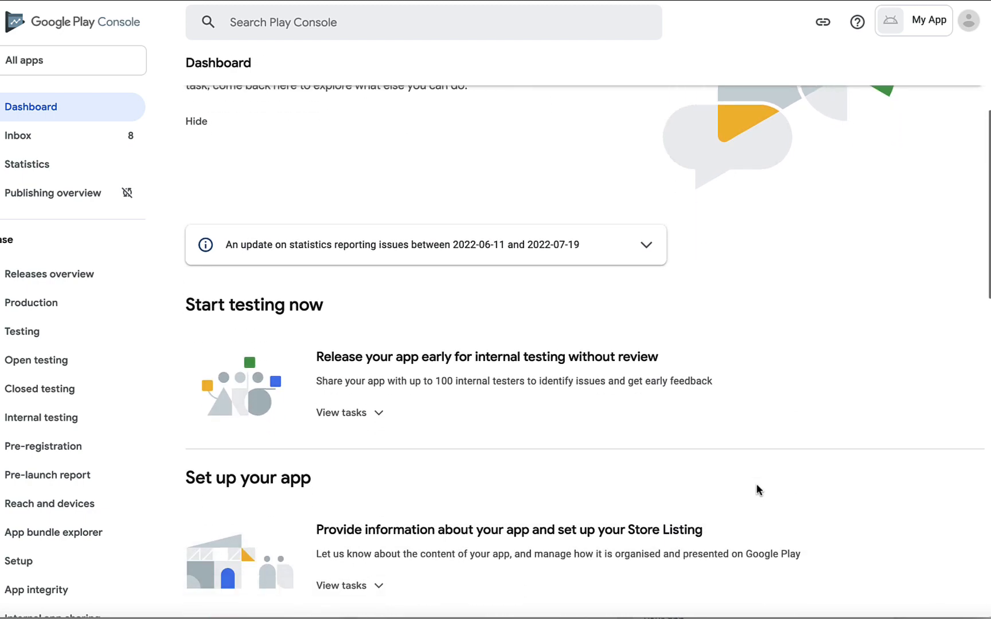
{"action": "scroll", "coordinate": [376, 342], "scroll_direction": "down", "scroll_amount": 2}
{"action": "left_click", "coordinate": [377, 340]}
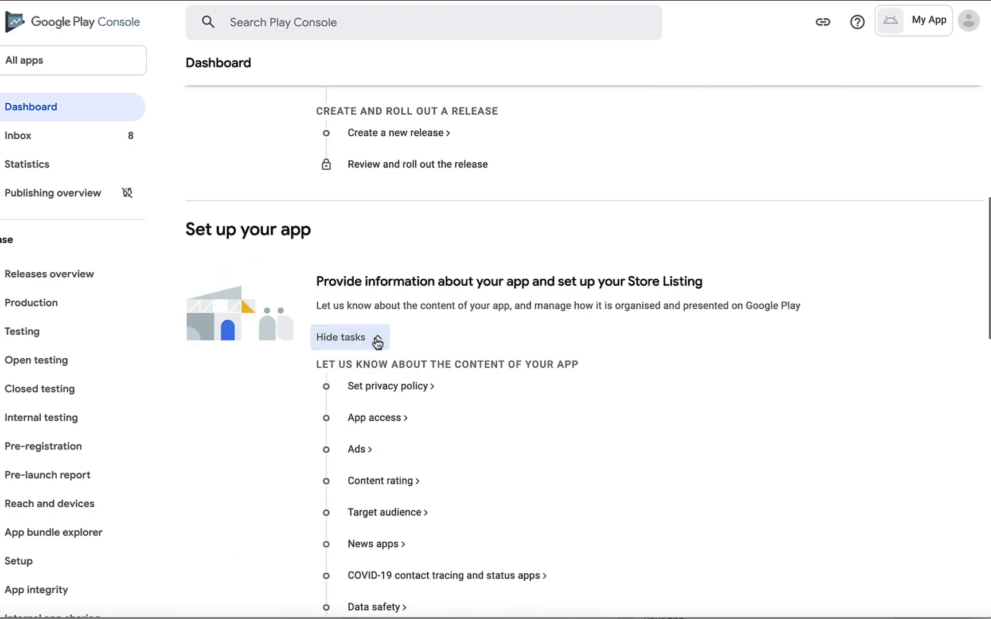
{"action": "scroll", "coordinate": [377, 339], "scroll_direction": "down", "scroll_amount": 2}
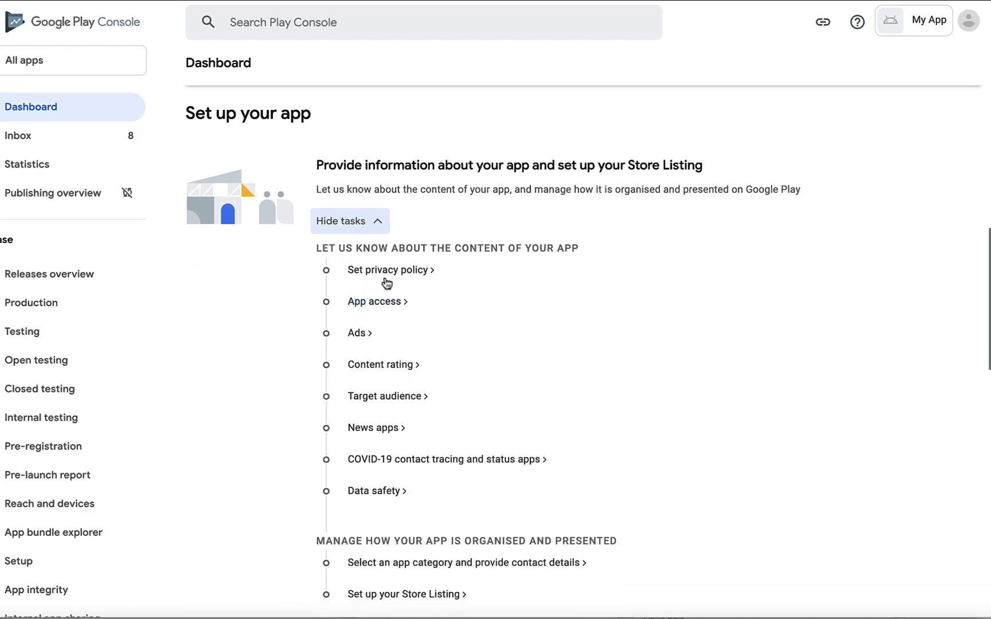
{"action": "left_click", "coordinate": [415, 274]}
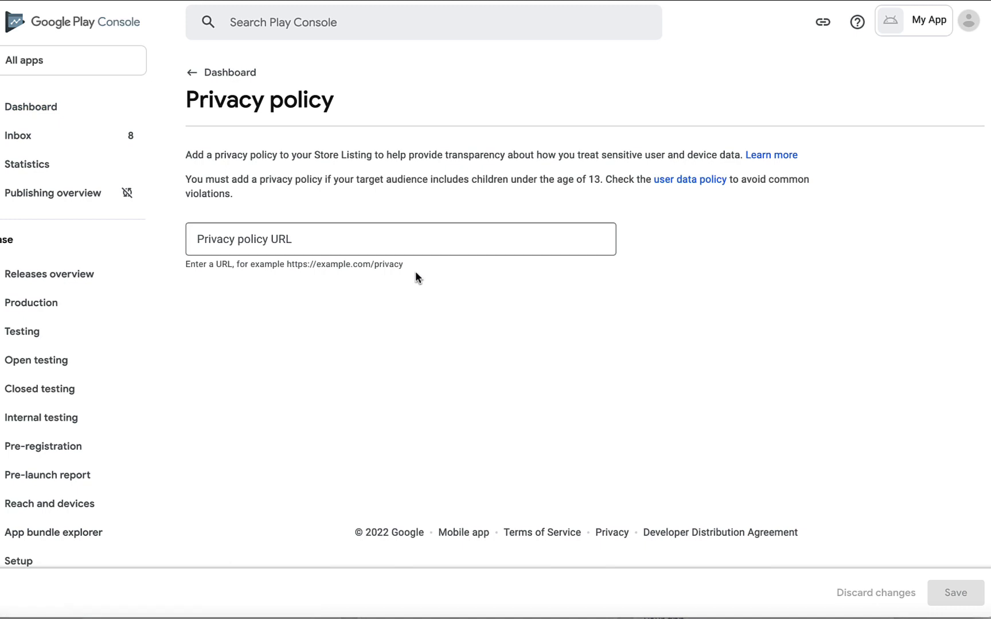
{"action": "left_click", "coordinate": [321, 227]}
{"action": "type", "text": "https://fliplet.com/privacy-policy/"}
{"action": "left_click", "coordinate": [877, 496]}
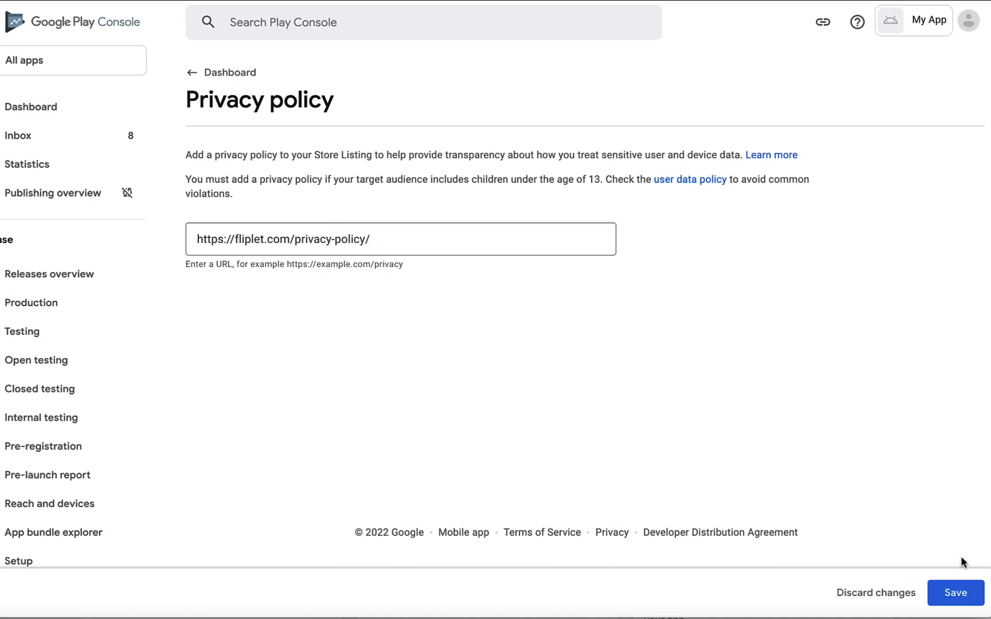
{"action": "left_click", "coordinate": [967, 589]}
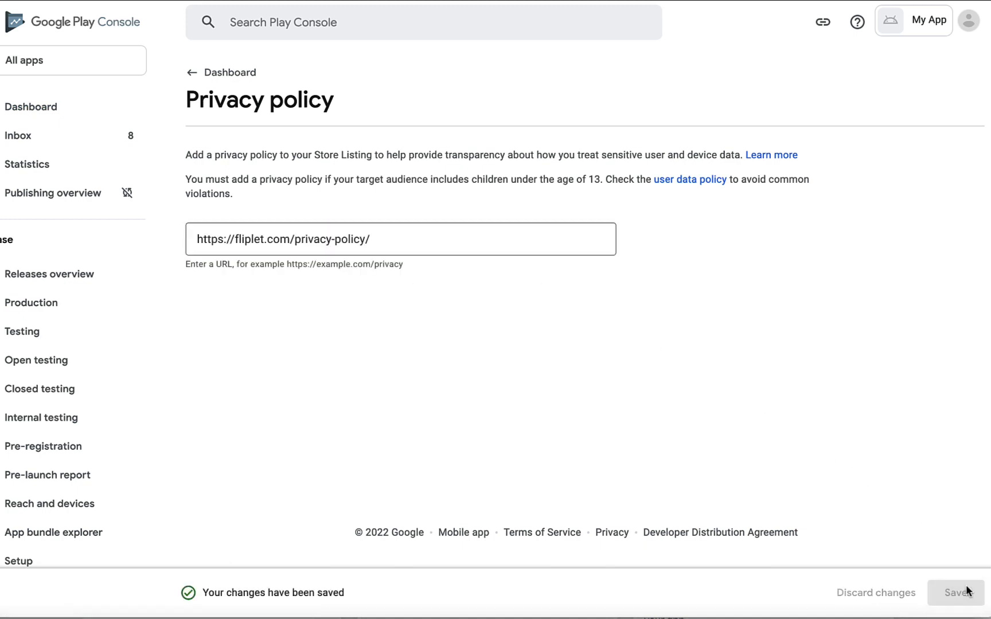
Return to the Dashboard and open the App access task
{"action": "left_click", "coordinate": [196, 74]}
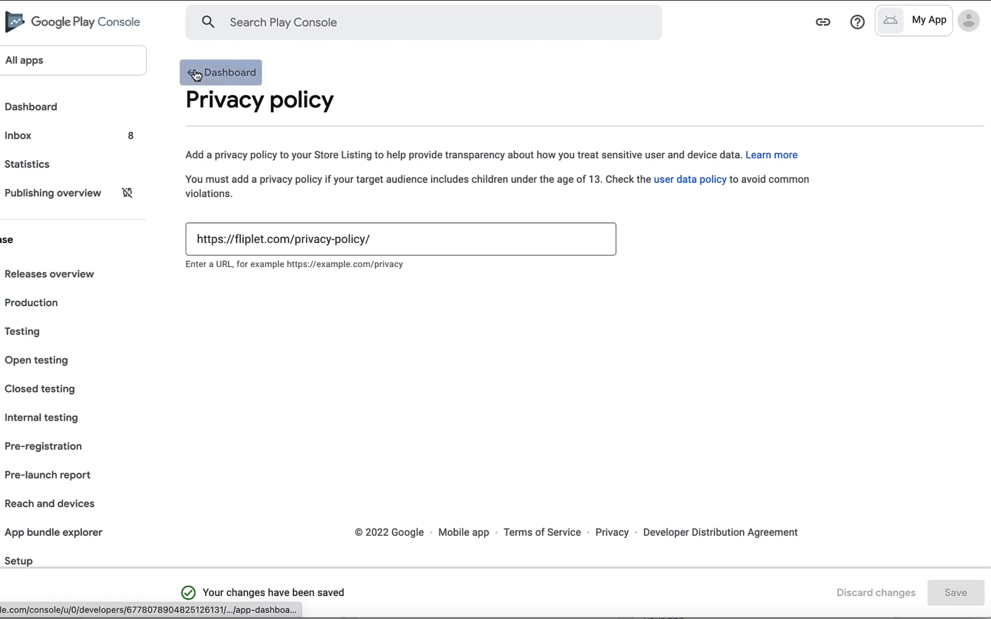
{"action": "scroll", "coordinate": [389, 370], "scroll_direction": "down", "scroll_amount": 3}
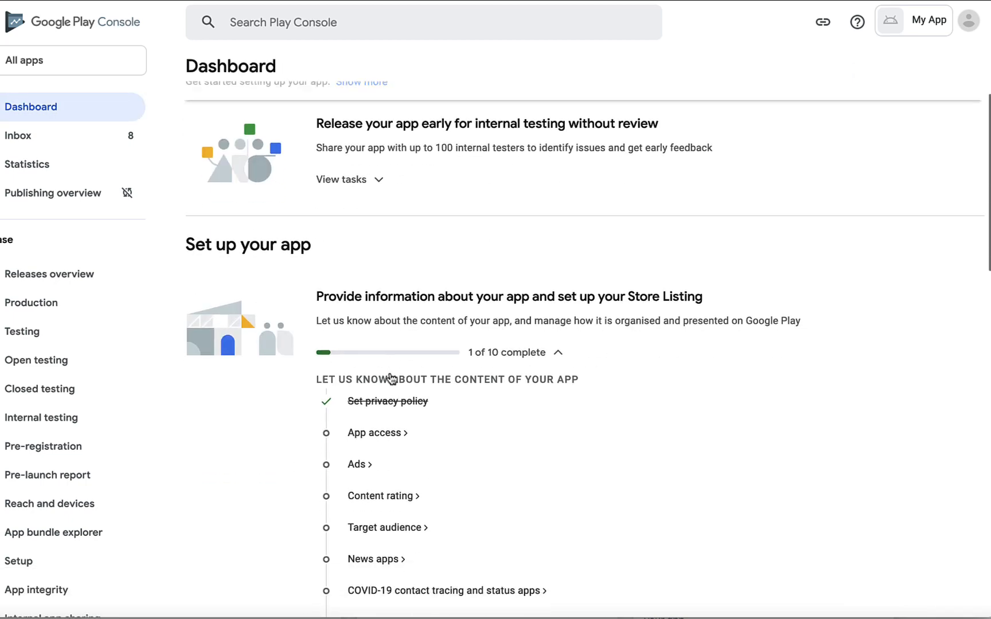
{"action": "scroll", "coordinate": [390, 378], "scroll_direction": "down", "scroll_amount": 3}
{"action": "left_click", "coordinate": [393, 313]}
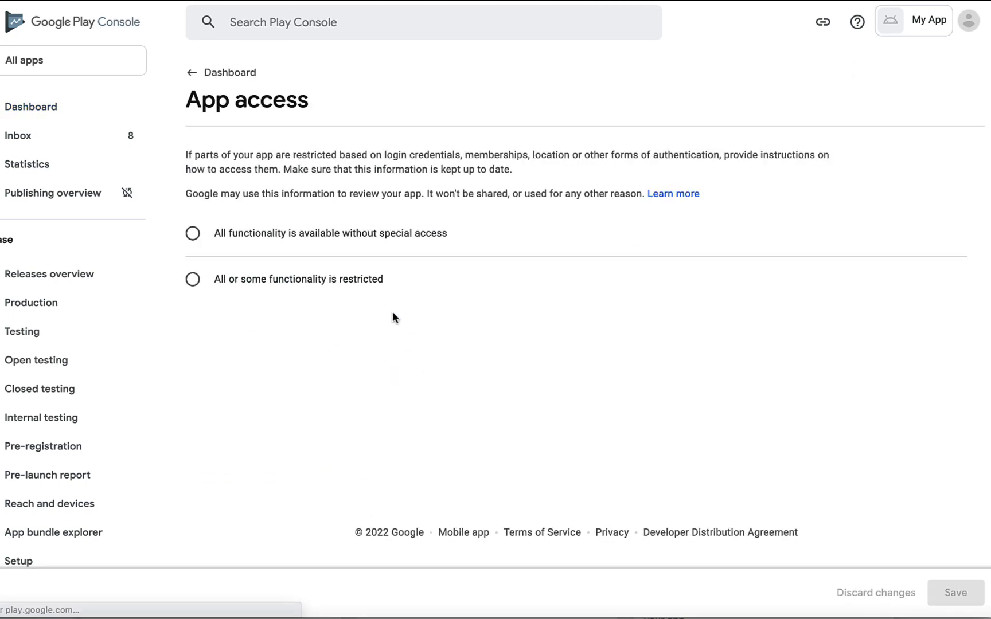
Declare that all functionality is available without special access and save it
{"action": "left_click", "coordinate": [358, 247]}
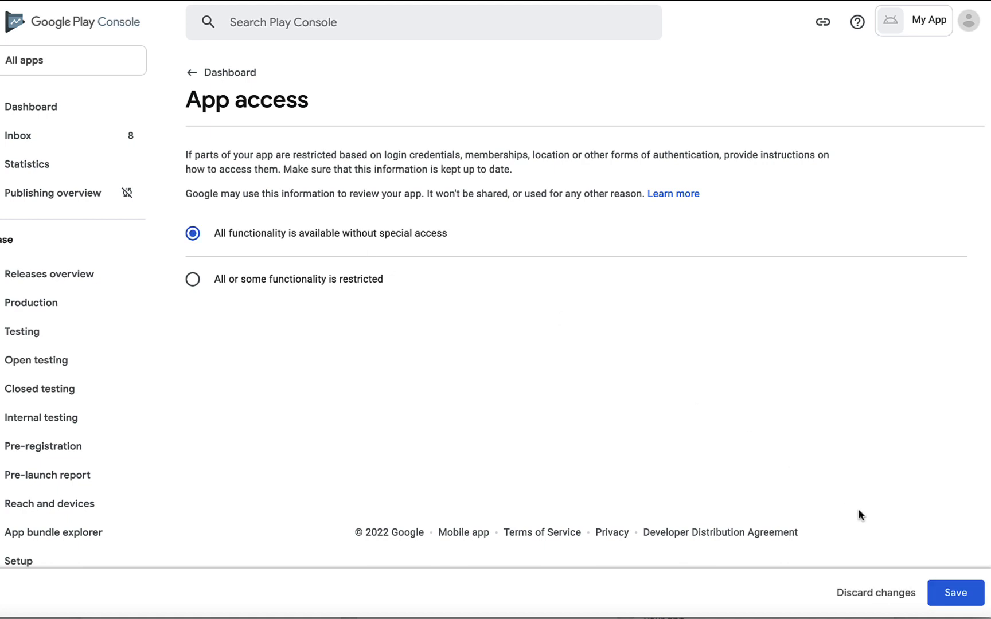
{"action": "left_click", "coordinate": [953, 596]}
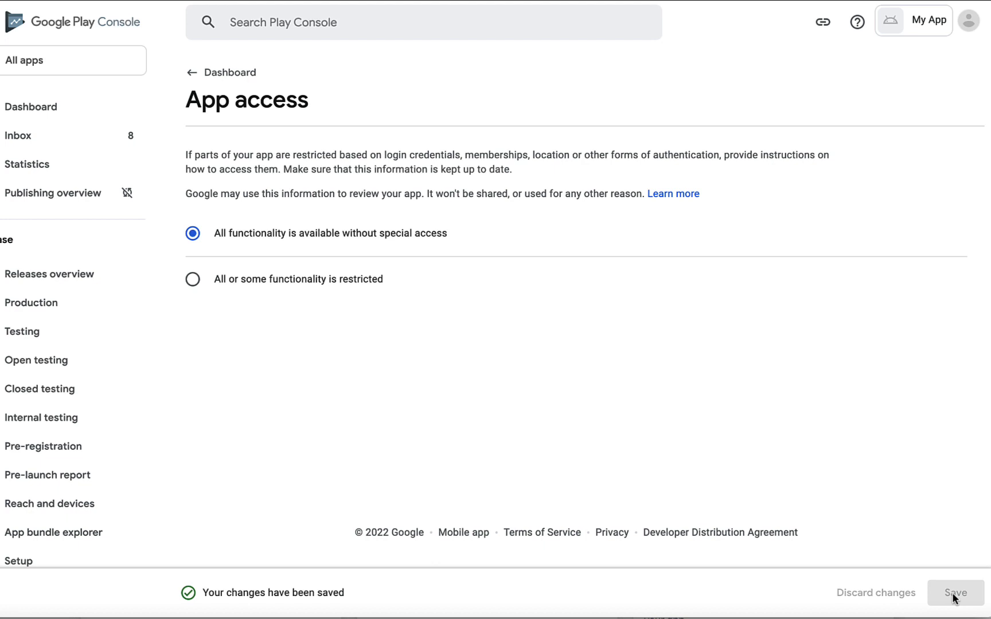
{"action": "left_click", "coordinate": [196, 81]}
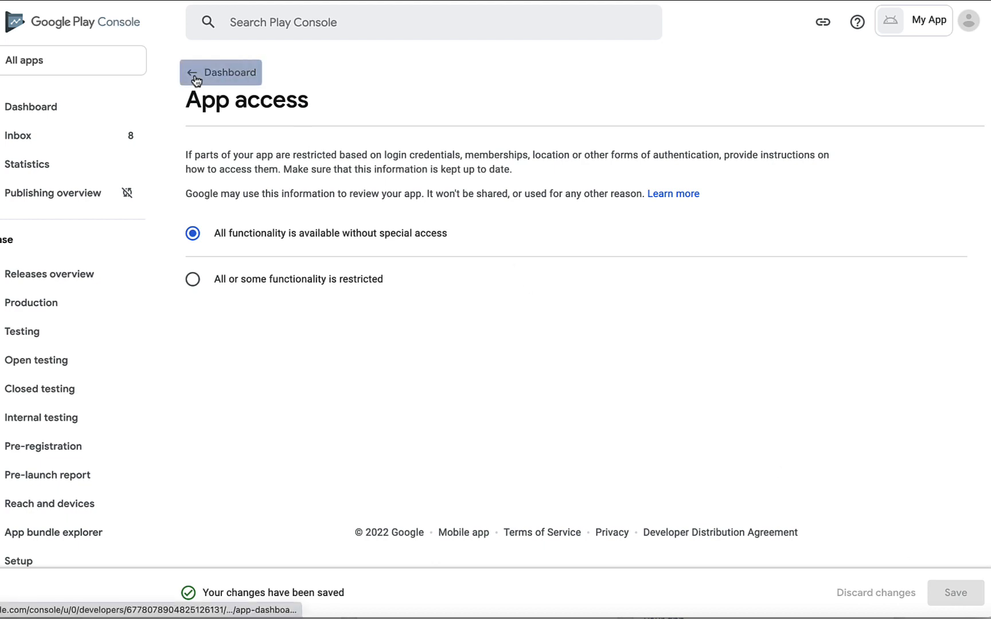
Declare in the Ads task that the app contains no ads, and save
{"action": "scroll", "coordinate": [344, 522], "scroll_direction": "down", "scroll_amount": 2}
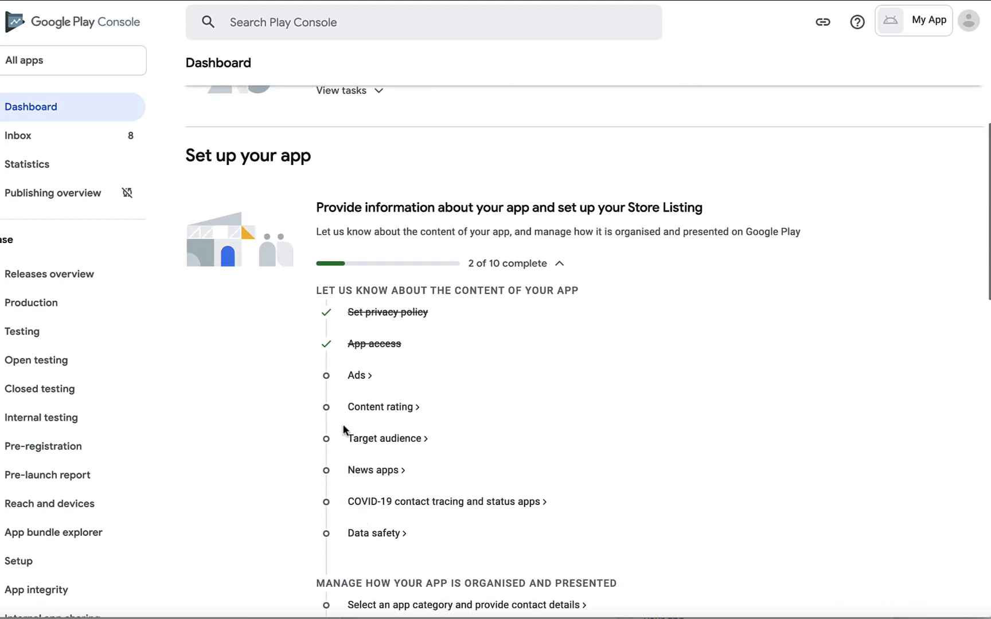
{"action": "left_click", "coordinate": [357, 381]}
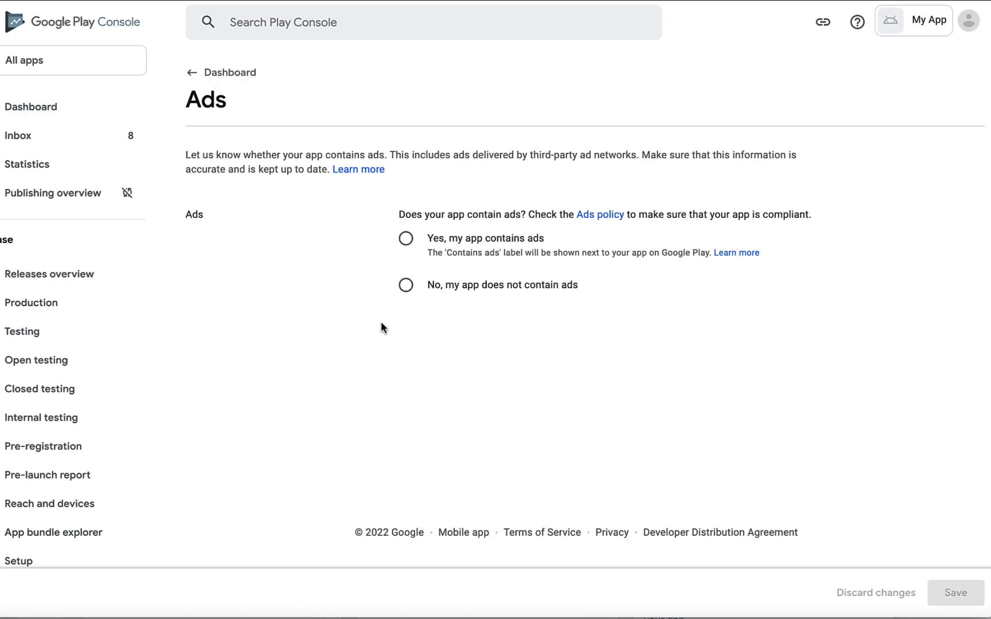
{"action": "left_click", "coordinate": [402, 292]}
{"action": "left_click", "coordinate": [943, 593]}
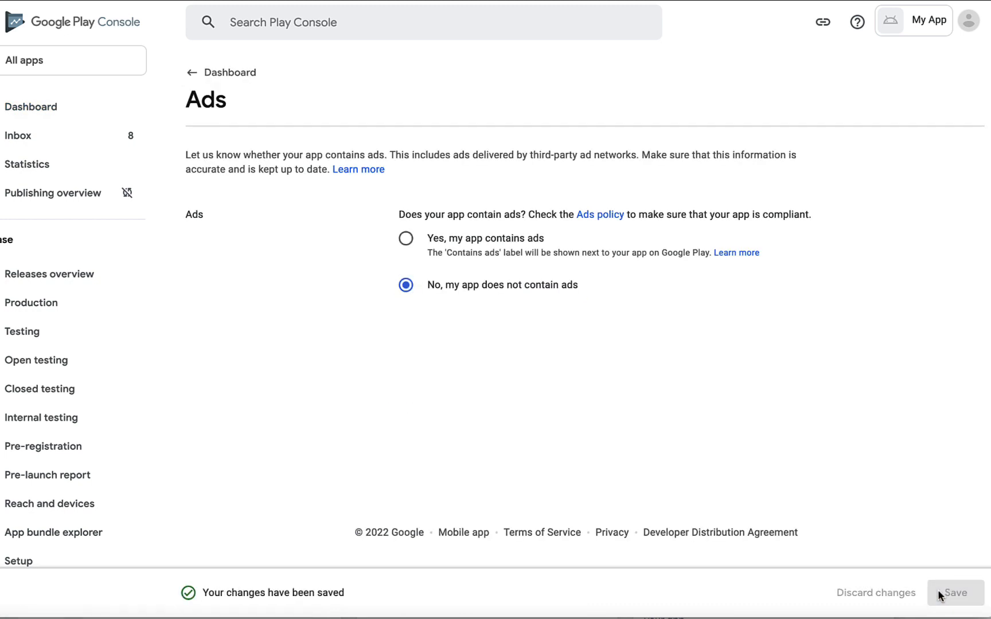
{"action": "left_click", "coordinate": [192, 73]}
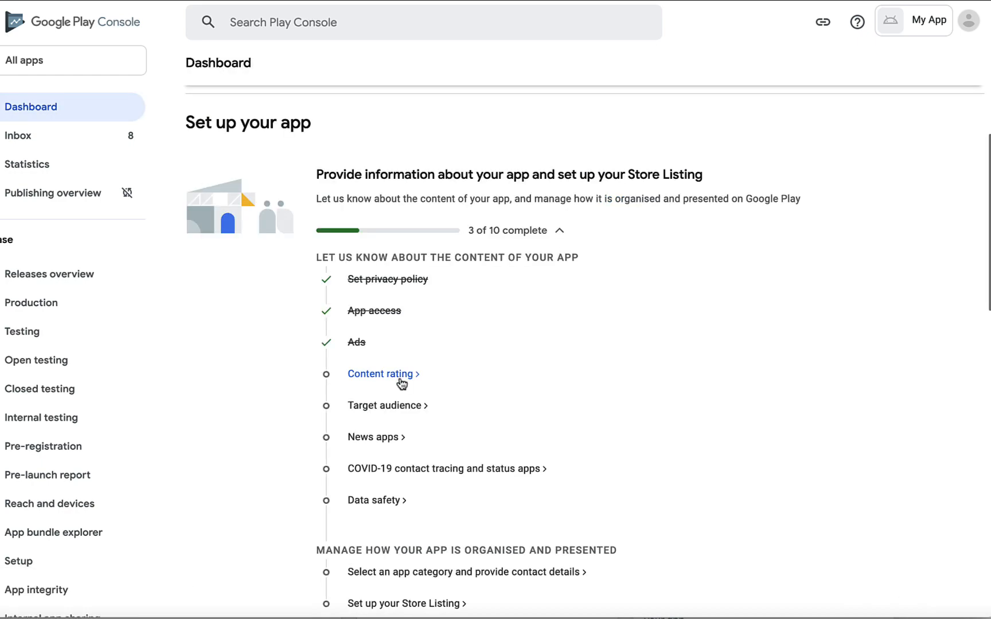
Start the content rating questionnaire with the support e-mail and category All other app types
{"action": "left_click", "coordinate": [402, 376]}
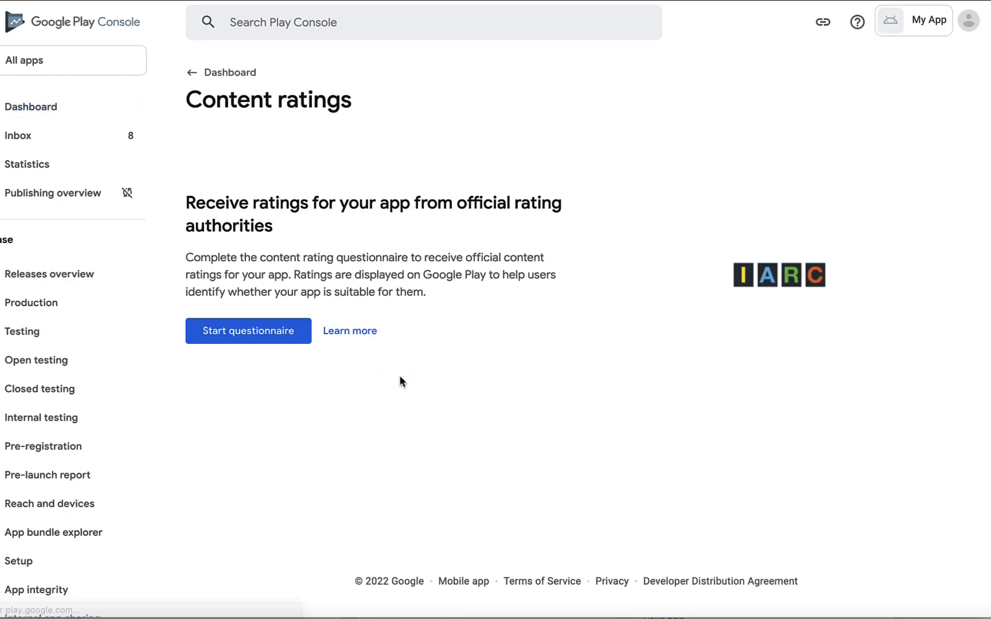
{"action": "left_click", "coordinate": [295, 340]}
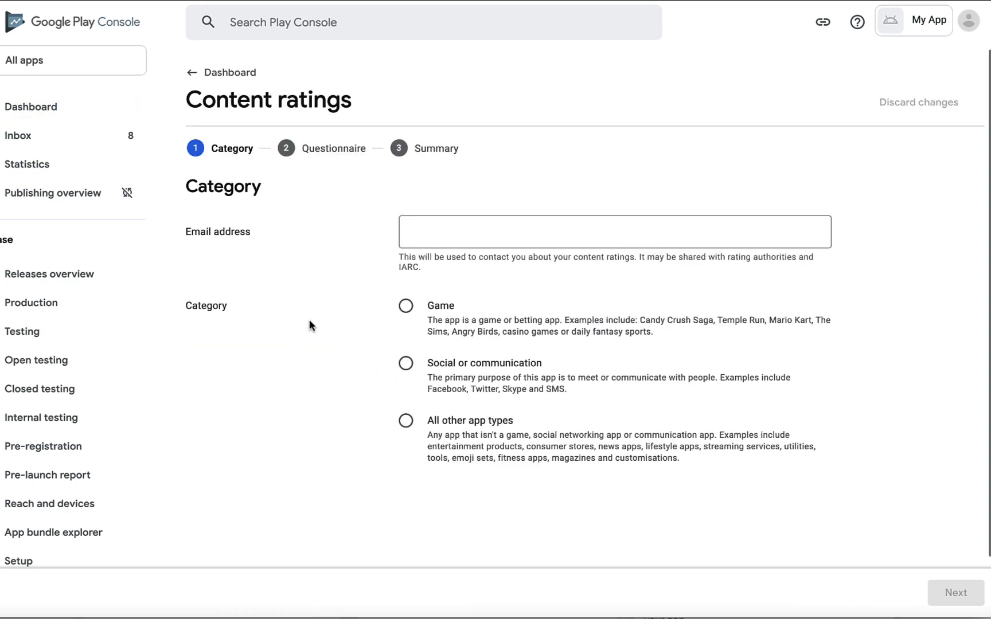
{"action": "left_click", "coordinate": [457, 244]}
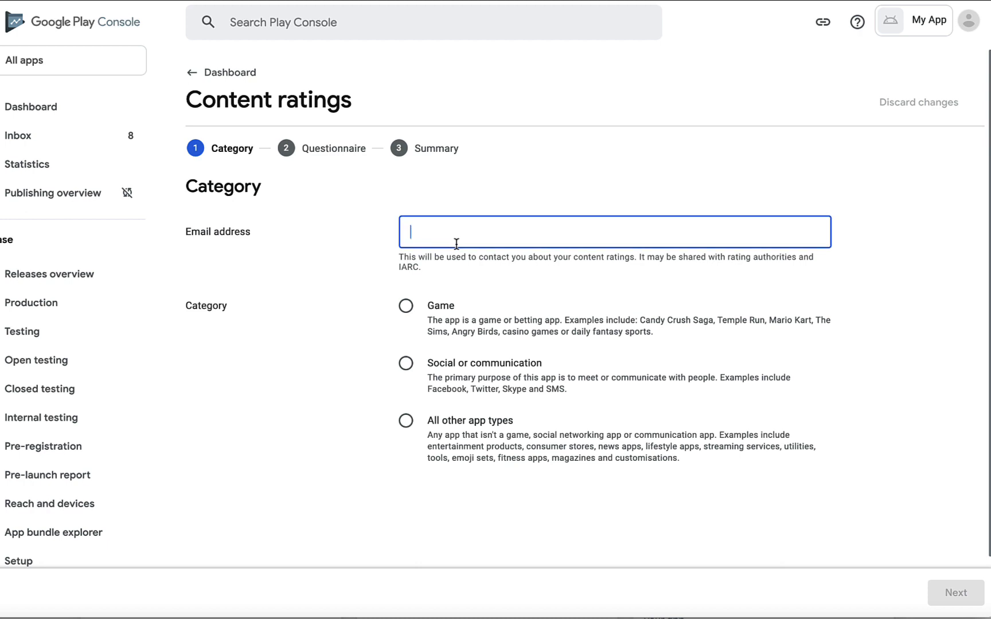
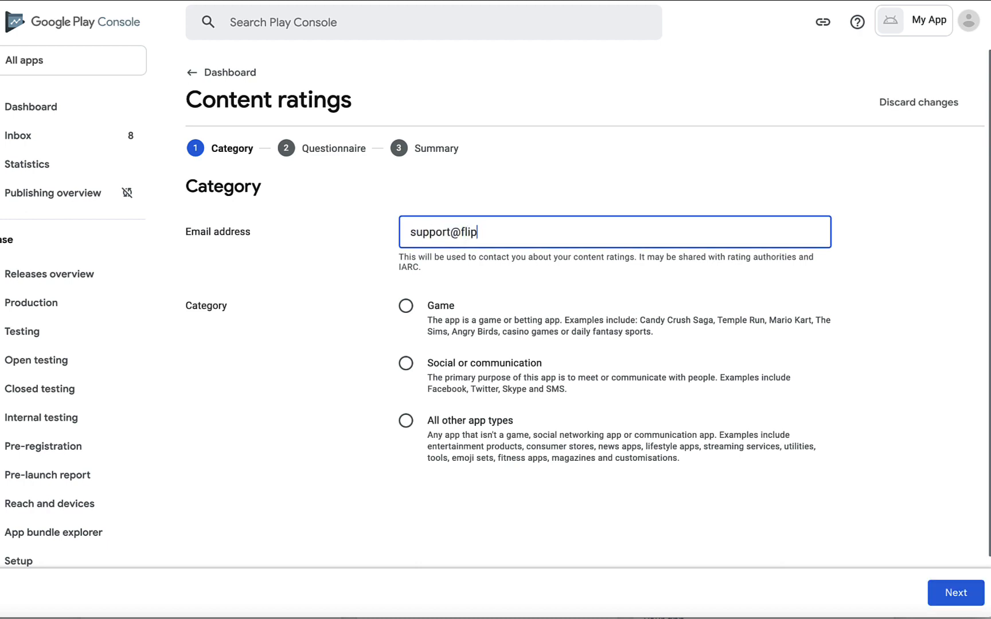
{"action": "left_click", "coordinate": [405, 363]}
{"action": "left_click", "coordinate": [406, 422]}
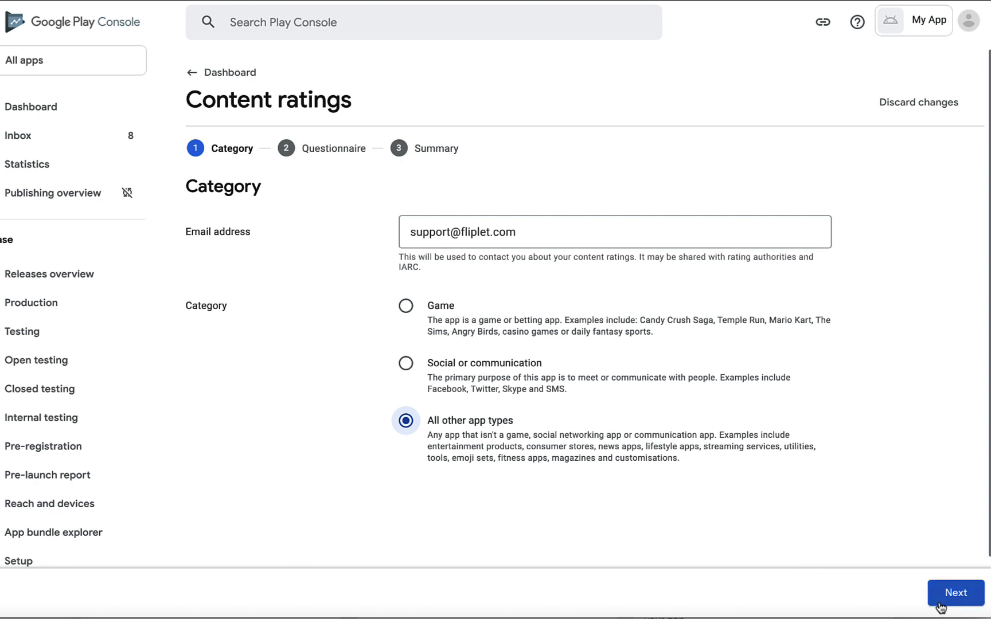
Answer No to downloaded content, user exchange, online content and age-restricted products, then save
{"action": "left_click", "coordinate": [955, 593]}
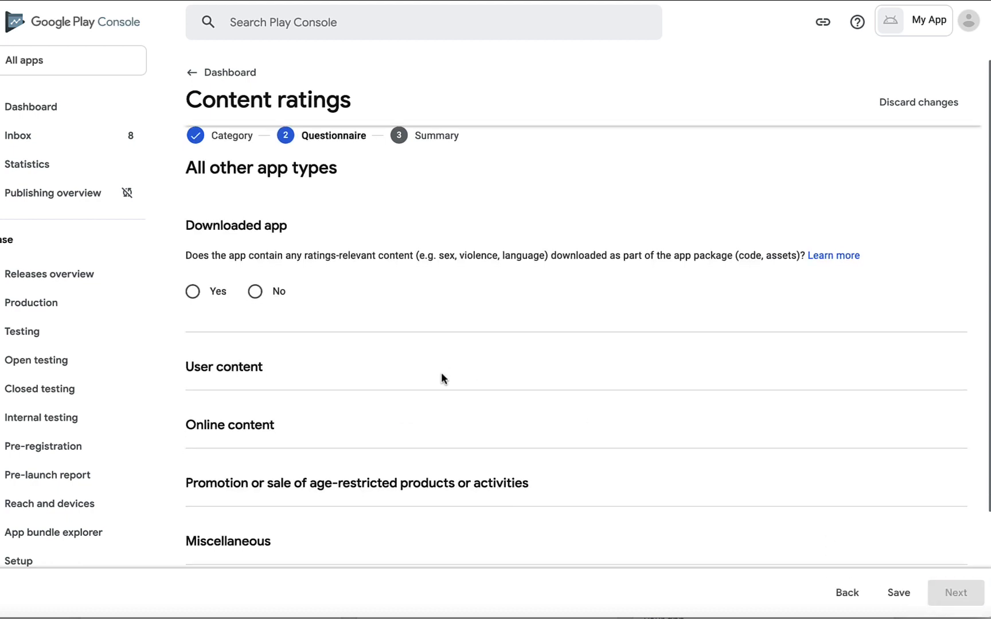
{"action": "scroll", "coordinate": [344, 287], "scroll_direction": "down", "scroll_amount": 1}
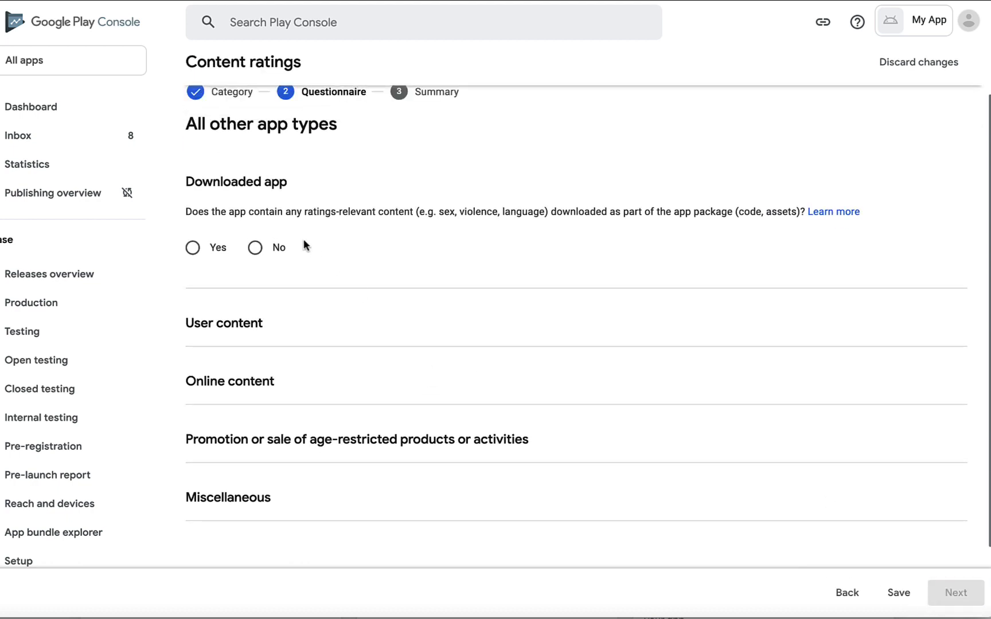
{"action": "left_click", "coordinate": [256, 248]}
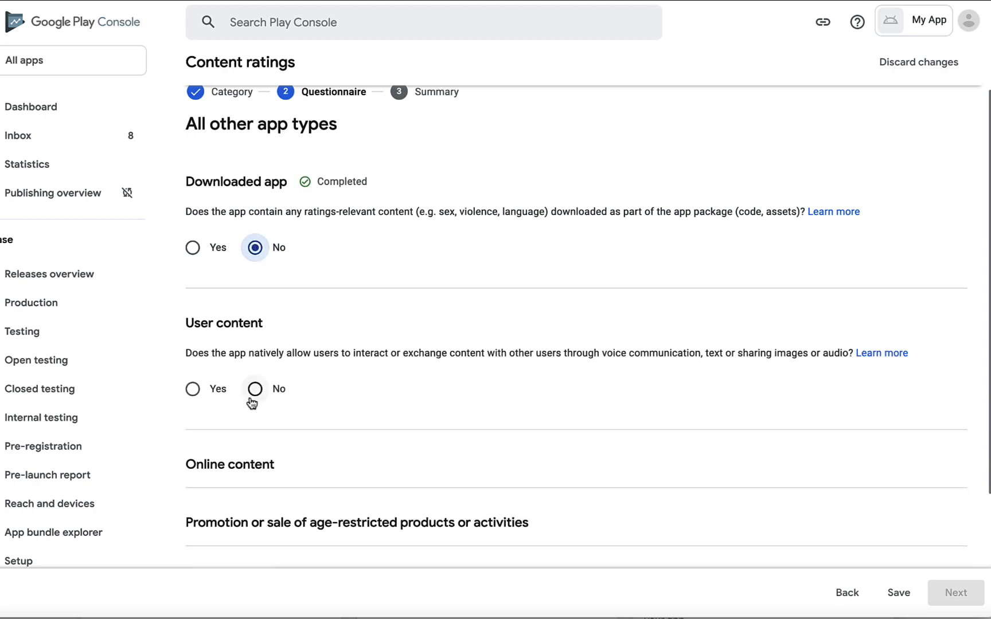
{"action": "left_click", "coordinate": [255, 389]}
{"action": "scroll", "coordinate": [257, 384], "scroll_direction": "down", "scroll_amount": 2}
{"action": "left_click", "coordinate": [255, 388]}
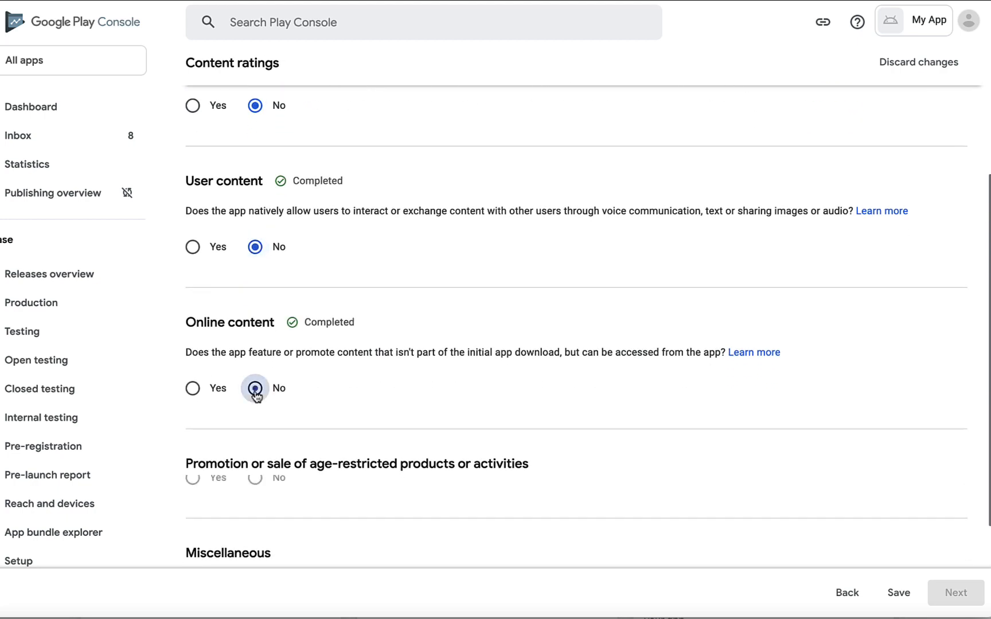
{"action": "scroll", "coordinate": [255, 396], "scroll_direction": "down", "scroll_amount": 3}
{"action": "left_click", "coordinate": [254, 366]}
{"action": "scroll", "coordinate": [255, 373], "scroll_direction": "down", "scroll_amount": 5}
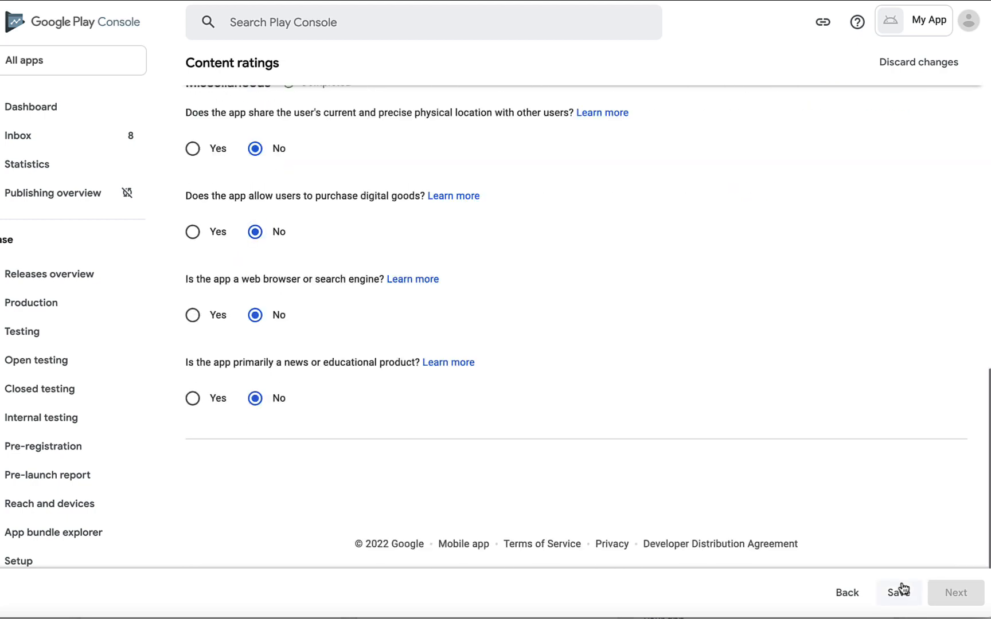
{"action": "left_click", "coordinate": [898, 593]}
Review the ratings summary and submit the questionnaire for PEGI 3 / ESRB Everyone ratings
{"action": "left_click", "coordinate": [963, 594]}
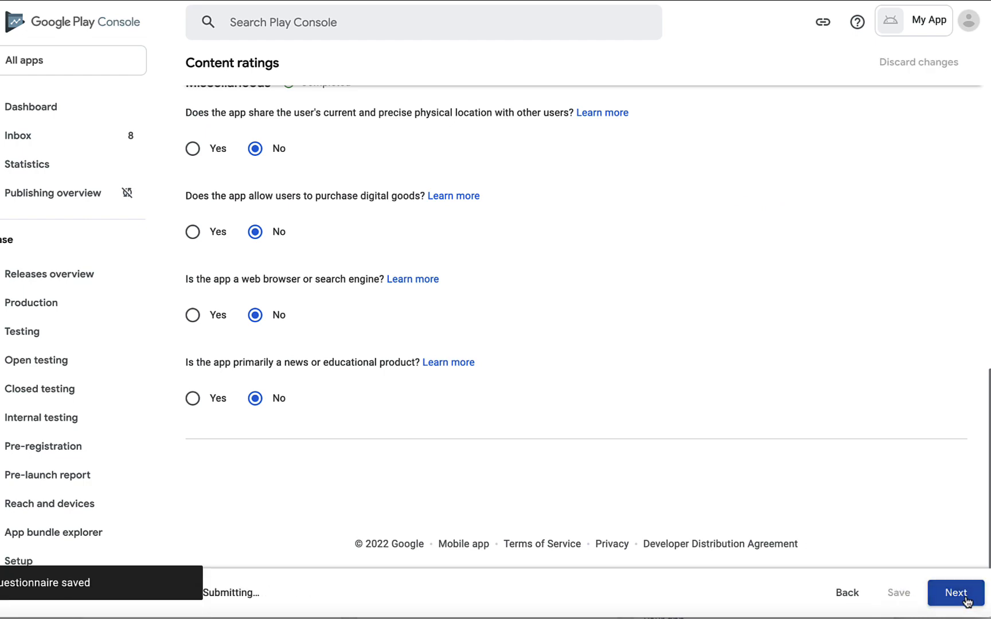
{"action": "scroll", "coordinate": [693, 379], "scroll_direction": "up", "scroll_amount": 4}
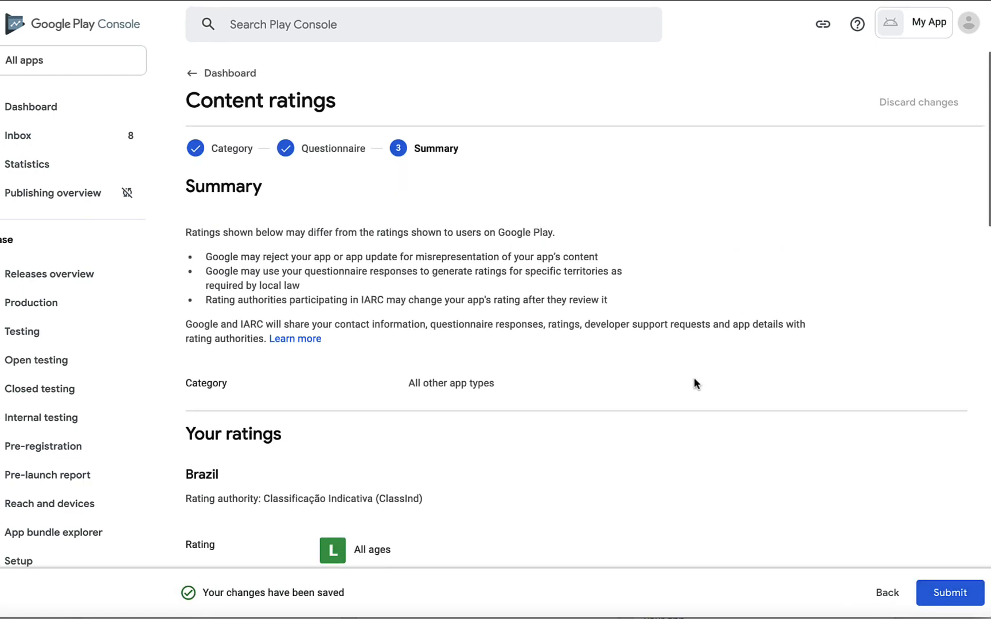
{"action": "scroll", "coordinate": [694, 378], "scroll_direction": "down", "scroll_amount": 8}
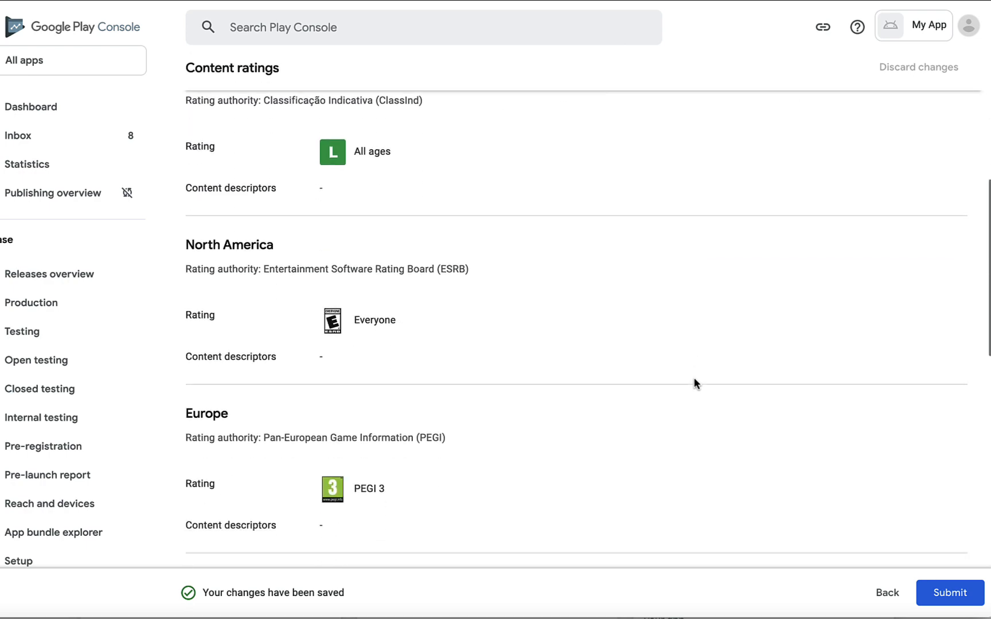
{"action": "scroll", "coordinate": [694, 377], "scroll_direction": "down", "scroll_amount": 12}
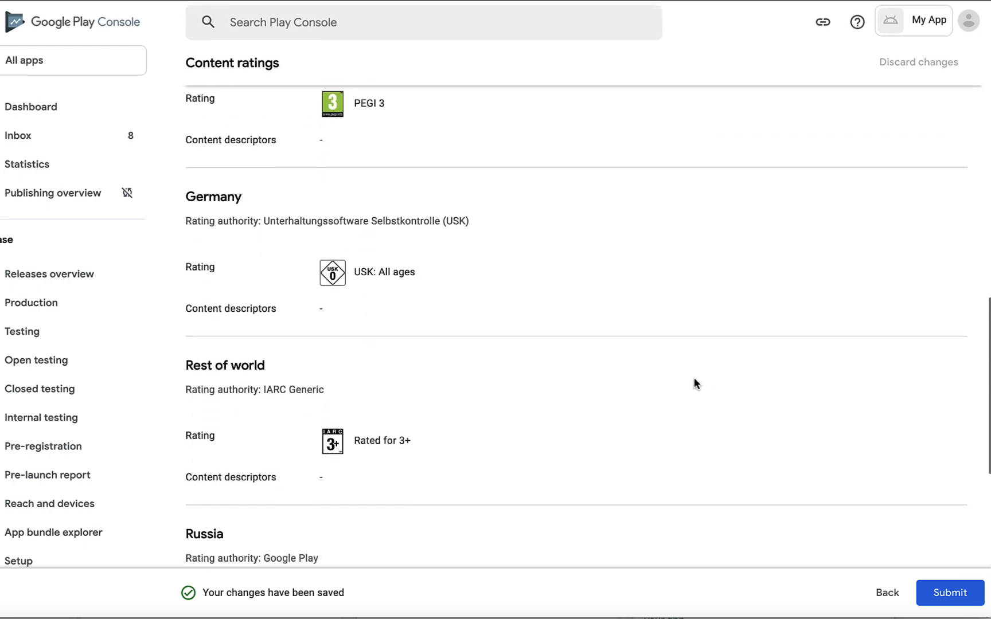
{"action": "left_click", "coordinate": [950, 592]}
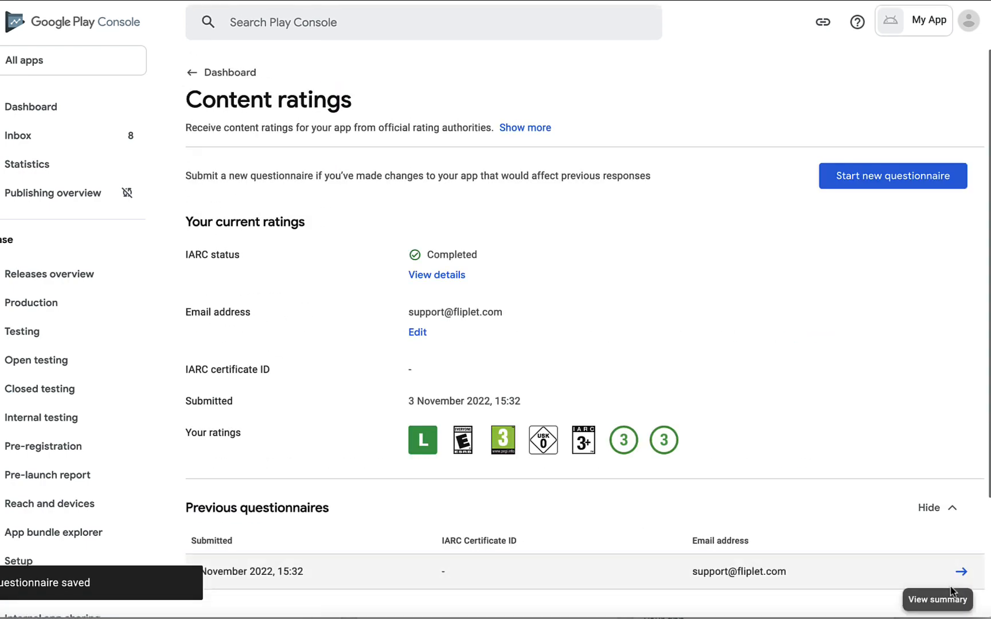
{"action": "left_click", "coordinate": [212, 72]}
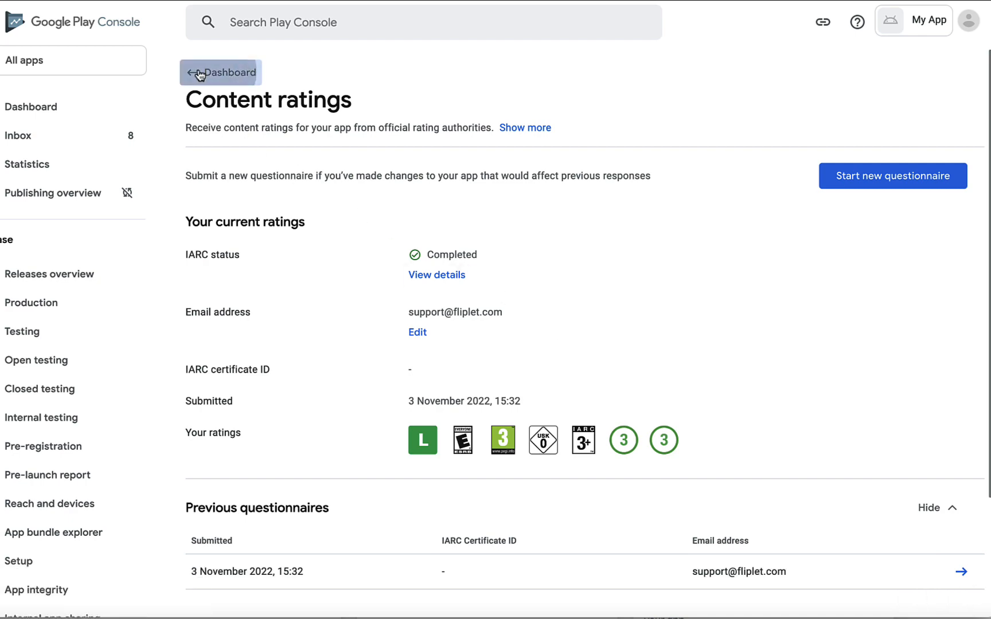
Set the target audience to ages 18 and over, answer No to appealing to children, and save
{"action": "scroll", "coordinate": [336, 381], "scroll_direction": "down", "scroll_amount": 5}
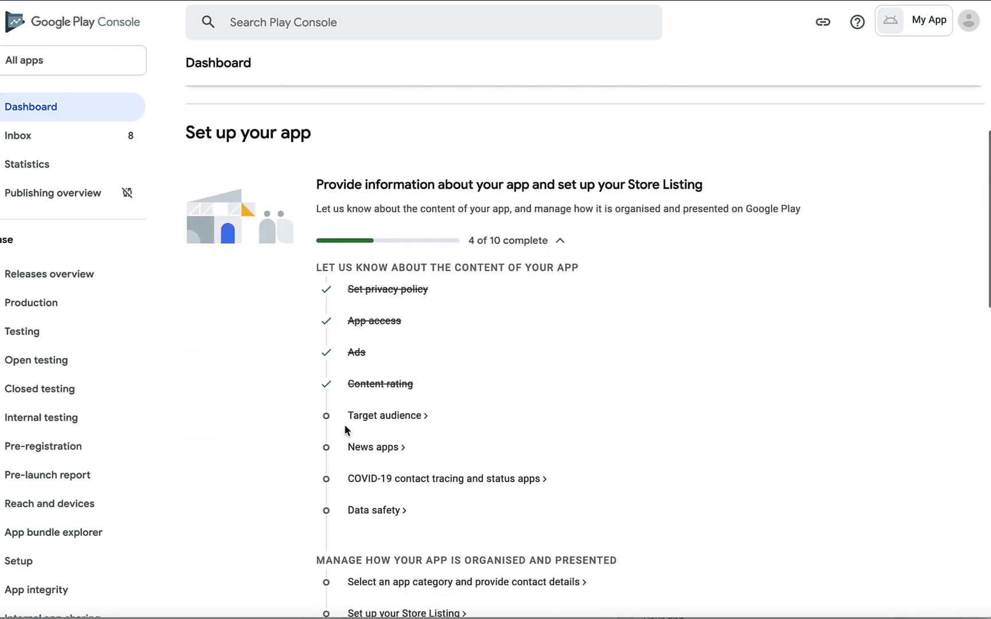
{"action": "left_click", "coordinate": [379, 401]}
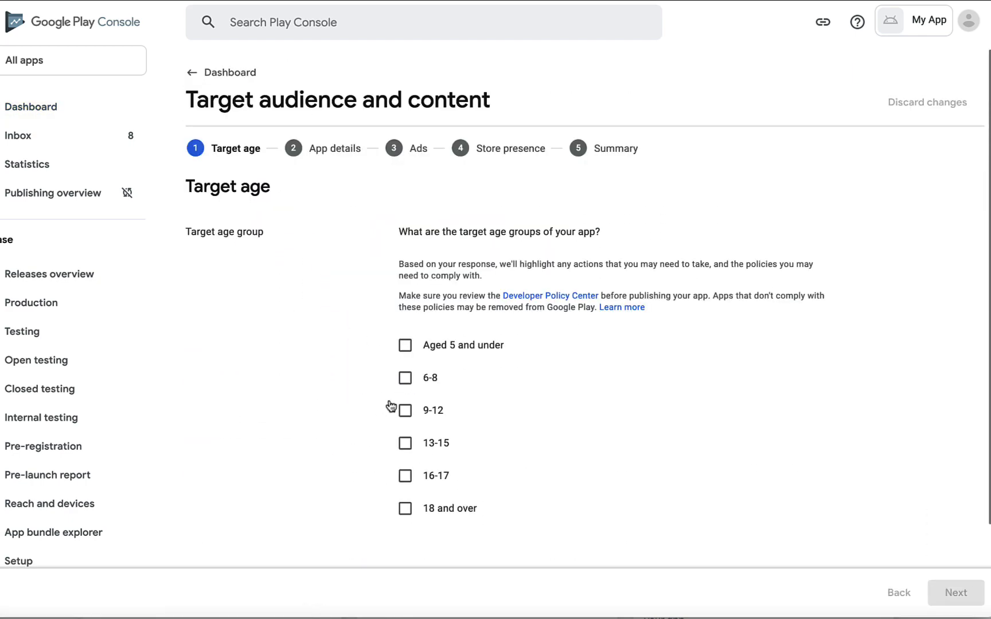
{"action": "left_click", "coordinate": [413, 511]}
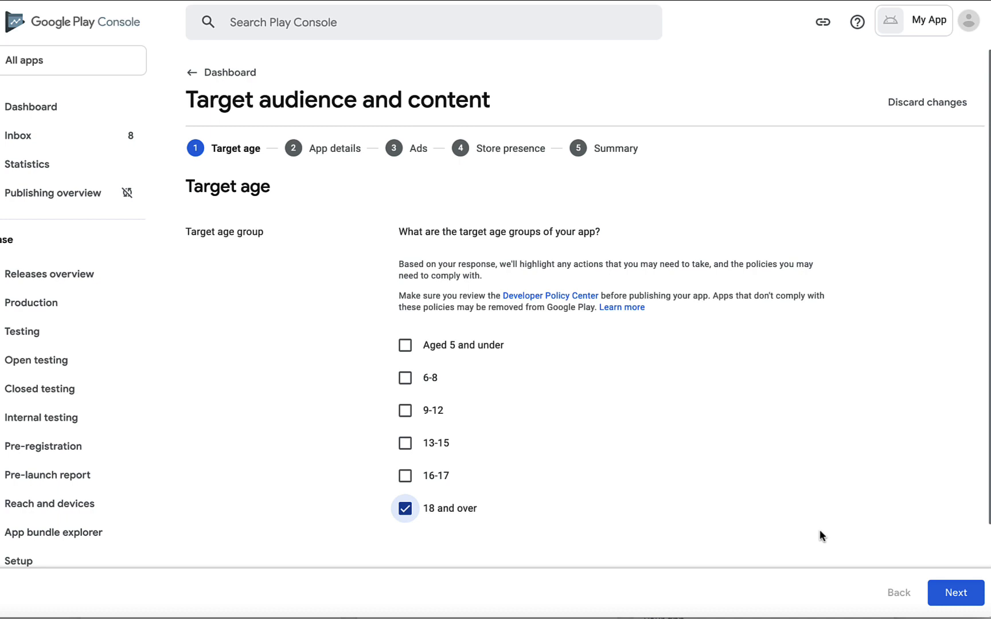
{"action": "left_click", "coordinate": [955, 590]}
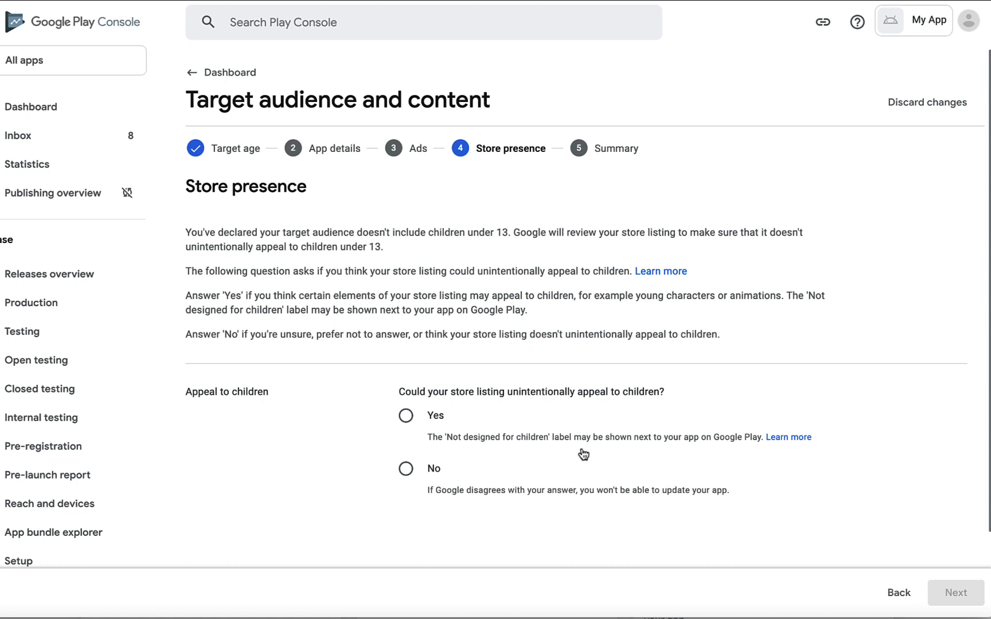
{"action": "left_click", "coordinate": [406, 469]}
{"action": "left_click", "coordinate": [942, 592]}
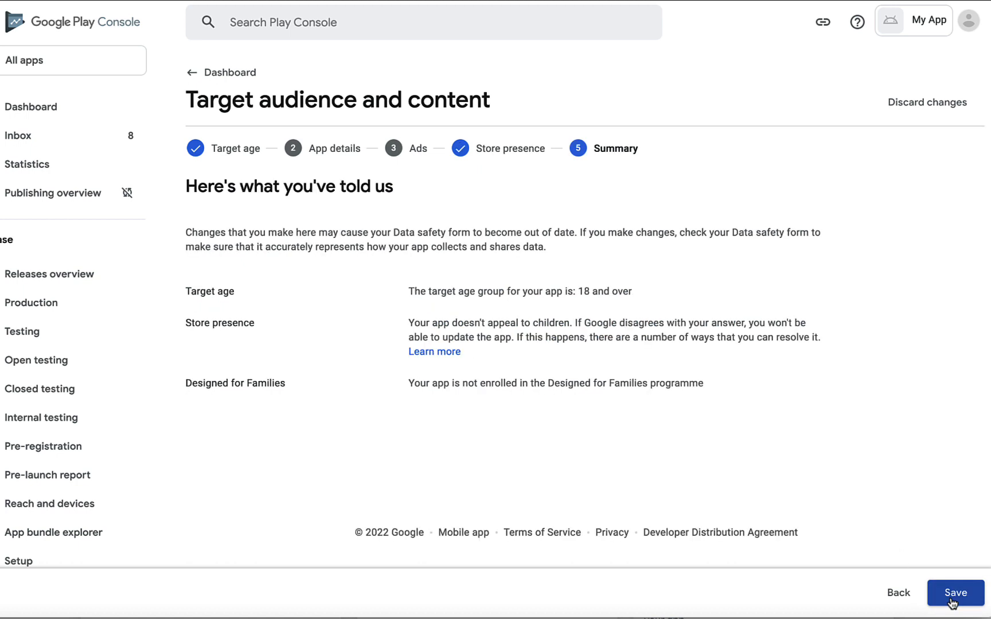
{"action": "left_click", "coordinate": [950, 599]}
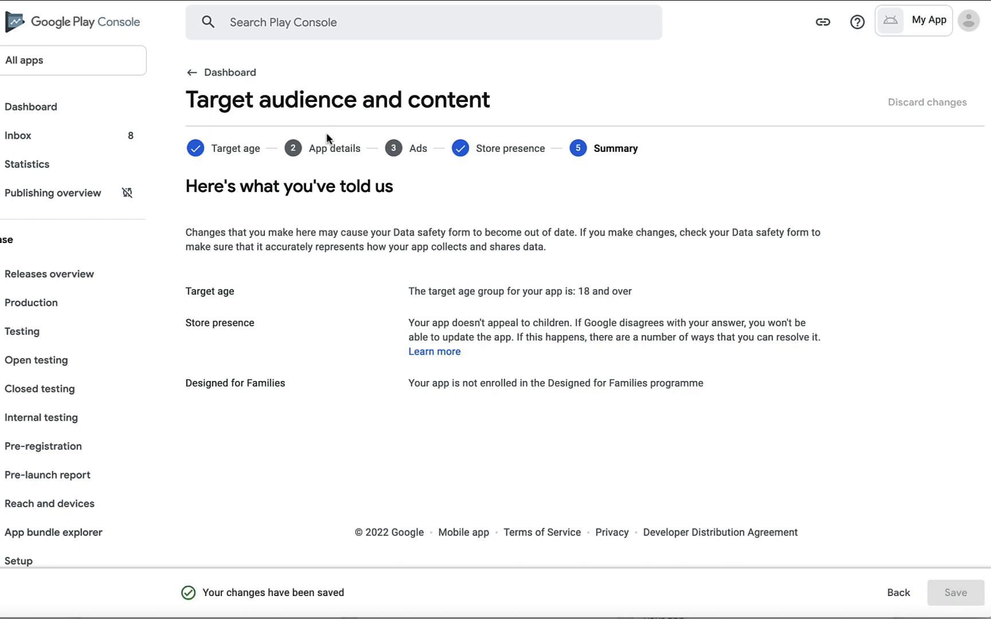
{"action": "left_click", "coordinate": [190, 72]}
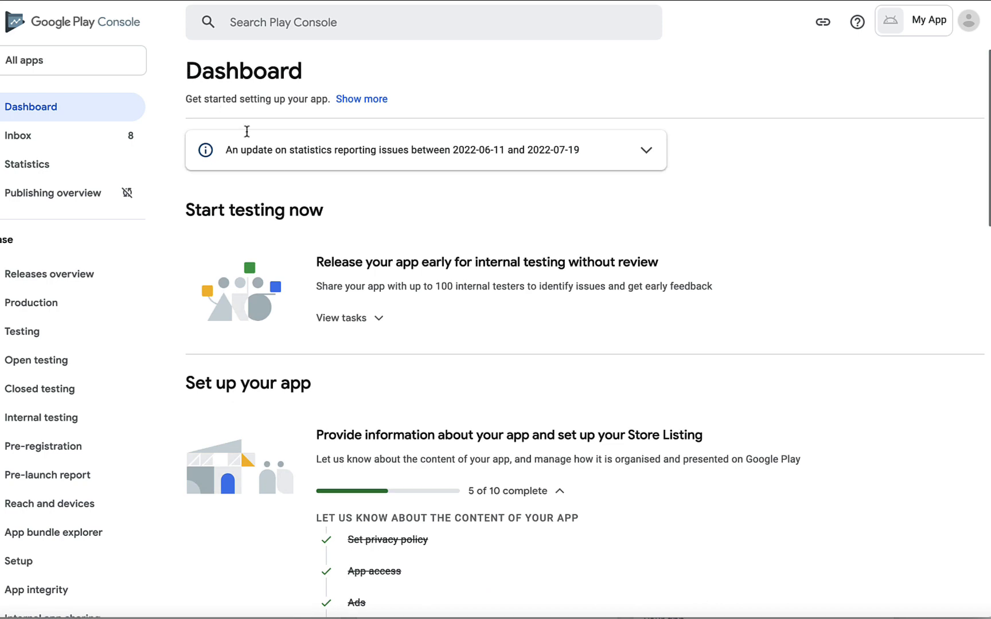
Declare that the app is not a news app and save the declaration
{"action": "scroll", "coordinate": [449, 446], "scroll_direction": "down", "scroll_amount": 6}
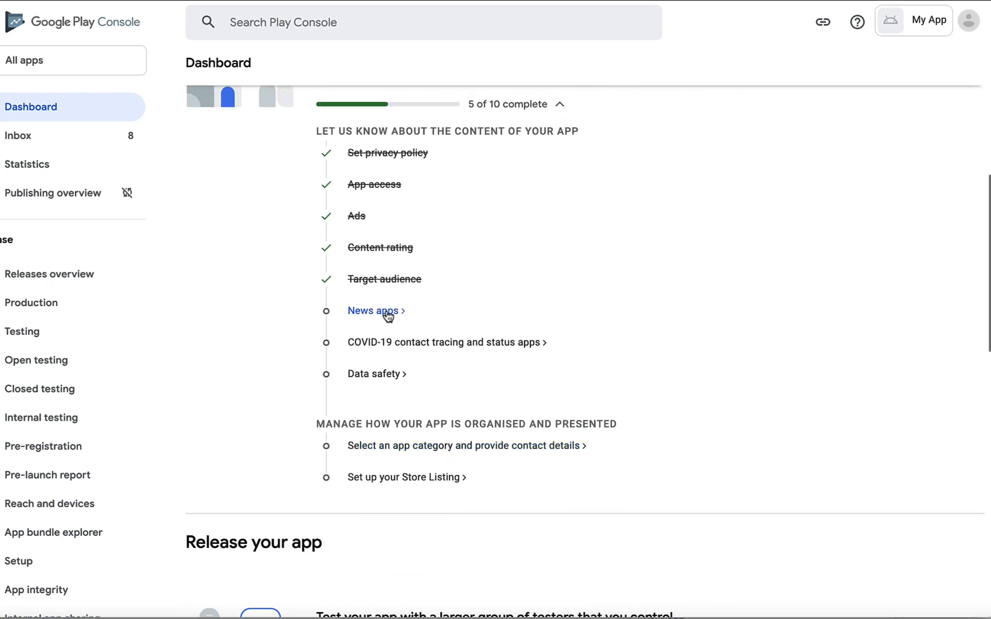
{"action": "left_click", "coordinate": [388, 313]}
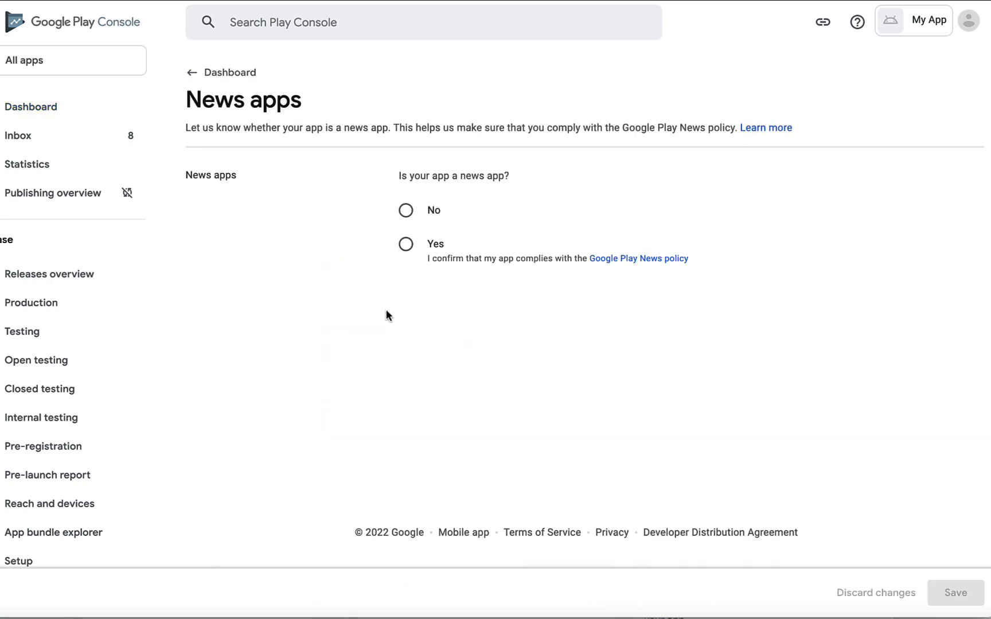
{"action": "left_click", "coordinate": [407, 246]}
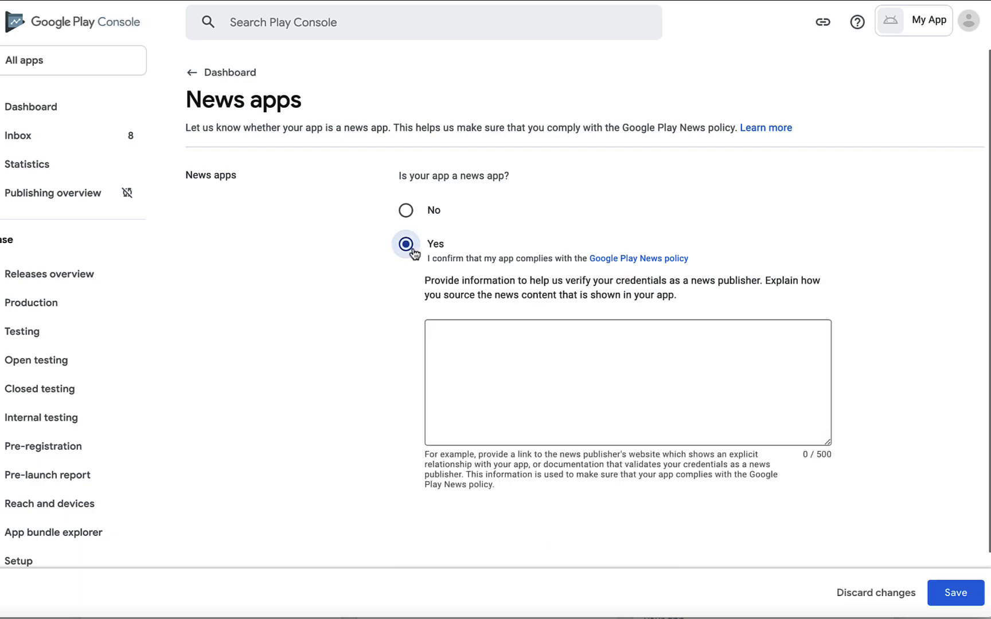
{"action": "left_click", "coordinate": [412, 217]}
{"action": "left_click", "coordinate": [940, 594]}
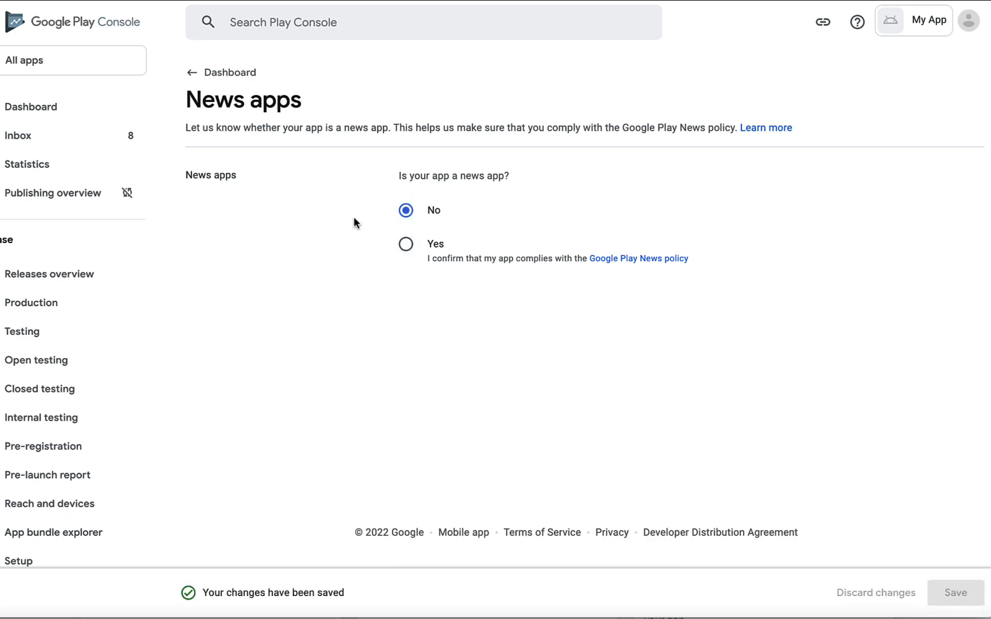
{"action": "left_click", "coordinate": [198, 74]}
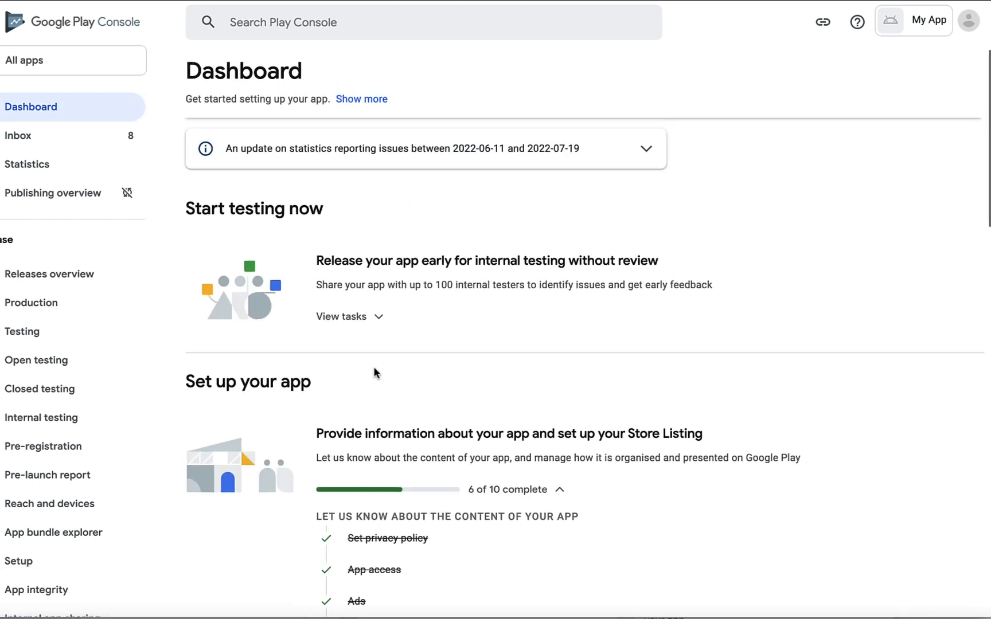
Declare the app is not a publicly available COVID-19 contact tracing or status app, and save
{"action": "scroll", "coordinate": [377, 372], "scroll_direction": "down", "scroll_amount": 7}
{"action": "left_click", "coordinate": [363, 317]}
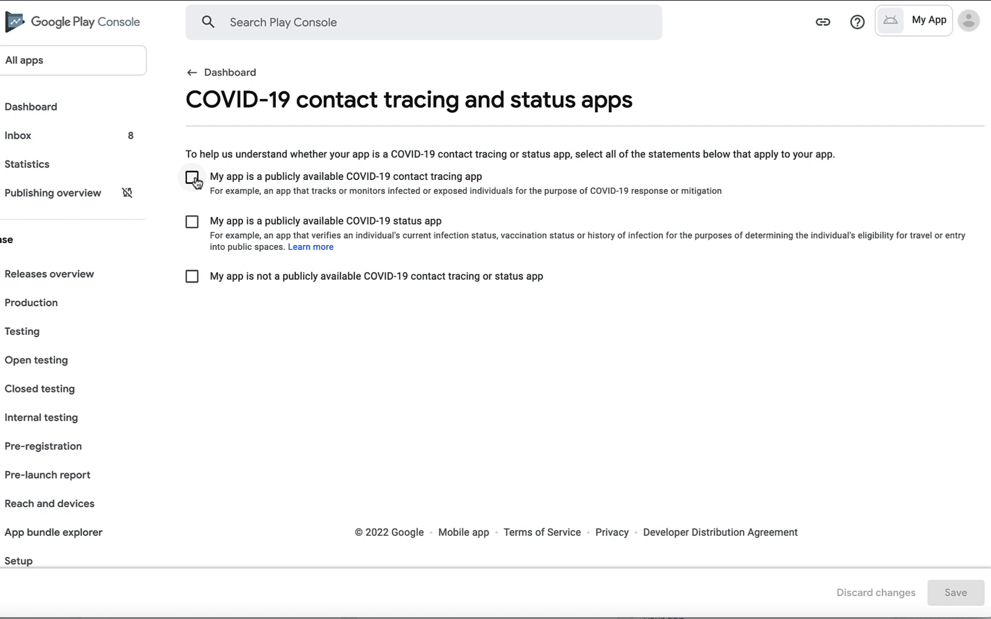
{"action": "left_click", "coordinate": [194, 277]}
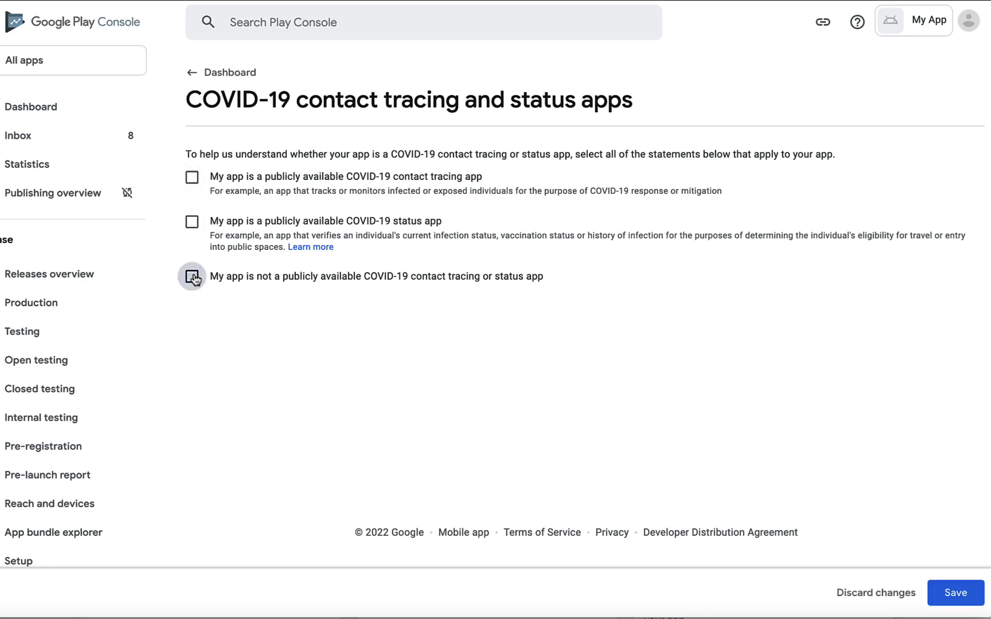
{"action": "left_click", "coordinate": [962, 602]}
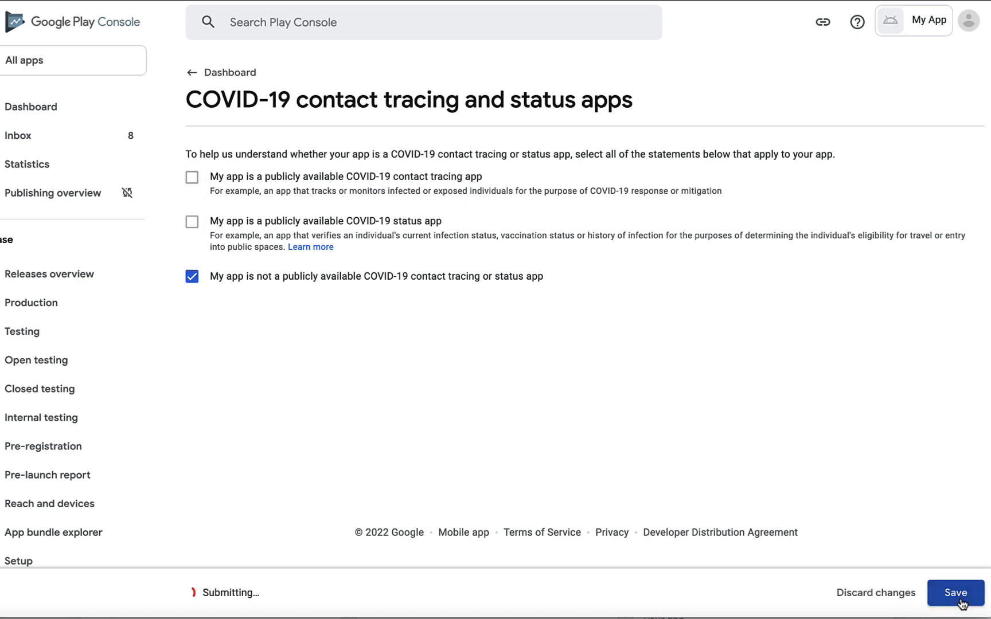
{"action": "left_click", "coordinate": [202, 72]}
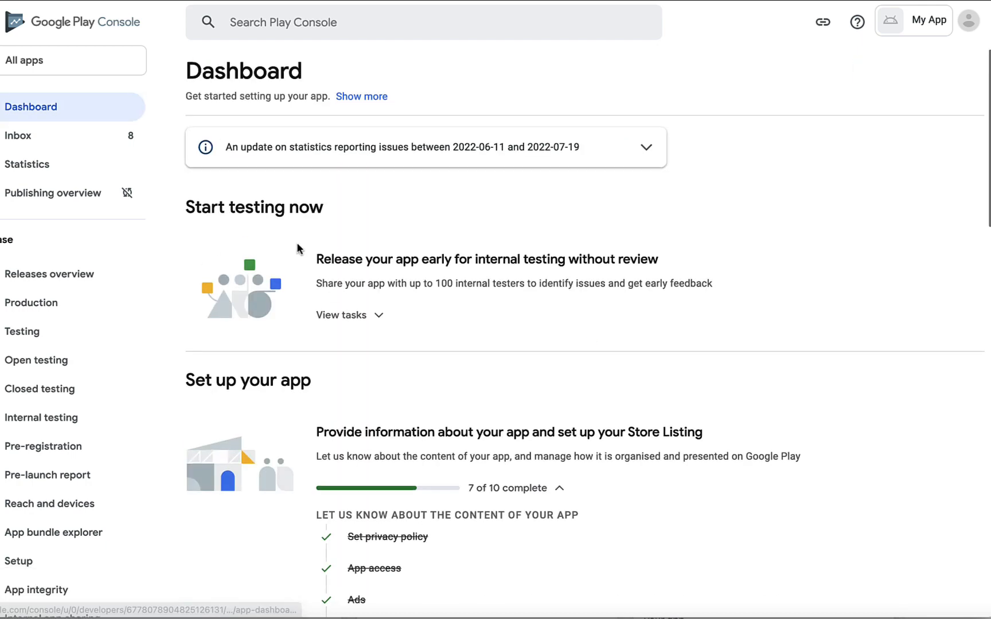
{"action": "scroll", "coordinate": [389, 411], "scroll_direction": "down", "scroll_amount": 5}
Submit the Data safety form answering No to collecting or sharing any user data
{"action": "left_click", "coordinate": [374, 378]}
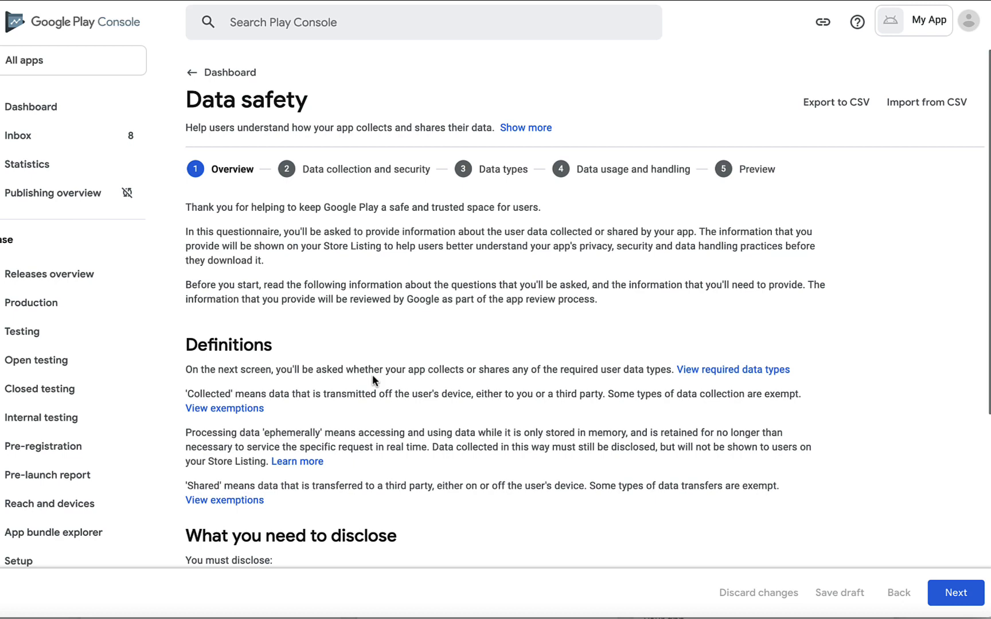
{"action": "scroll", "coordinate": [372, 376], "scroll_direction": "down", "scroll_amount": 5}
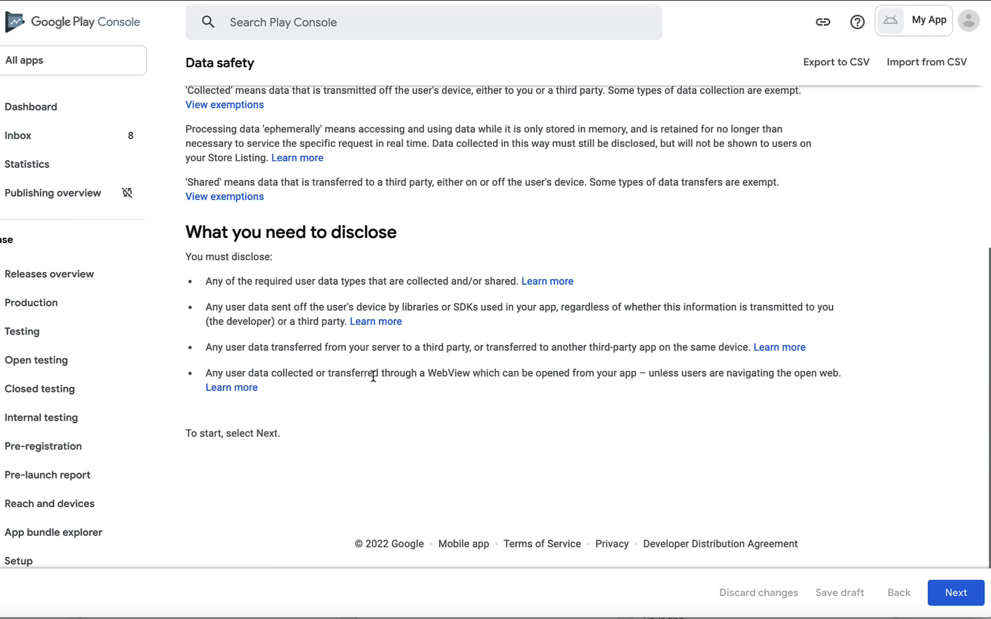
{"action": "left_click", "coordinate": [947, 598]}
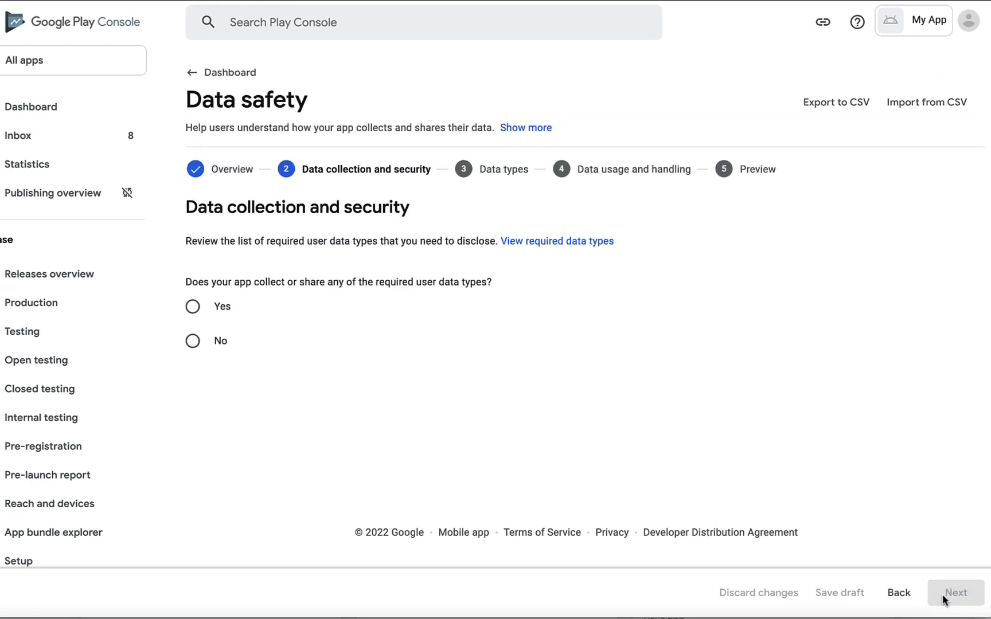
{"action": "left_click", "coordinate": [192, 340]}
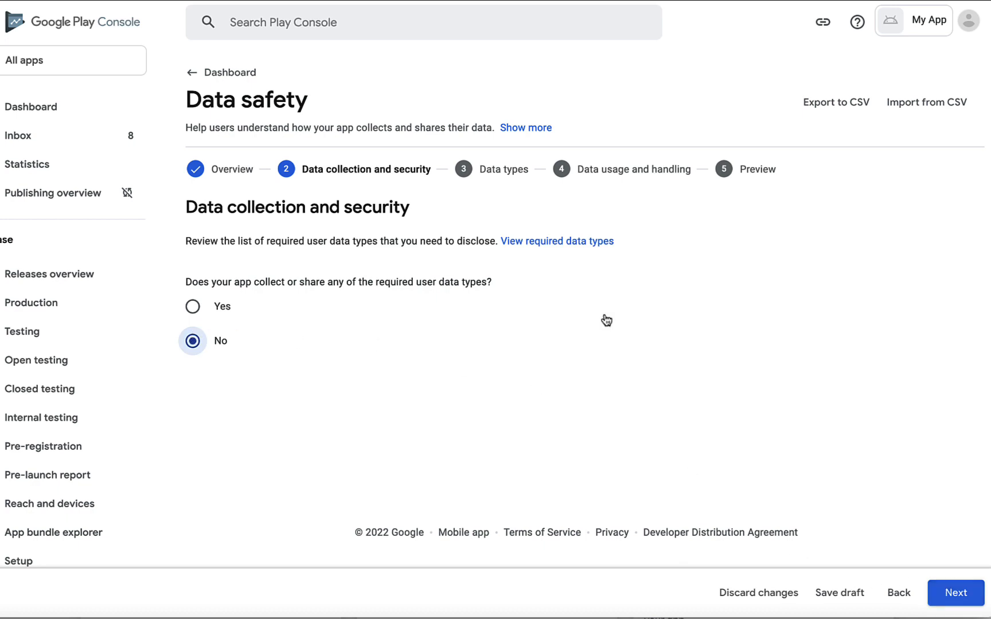
{"action": "left_click", "coordinate": [549, 242]}
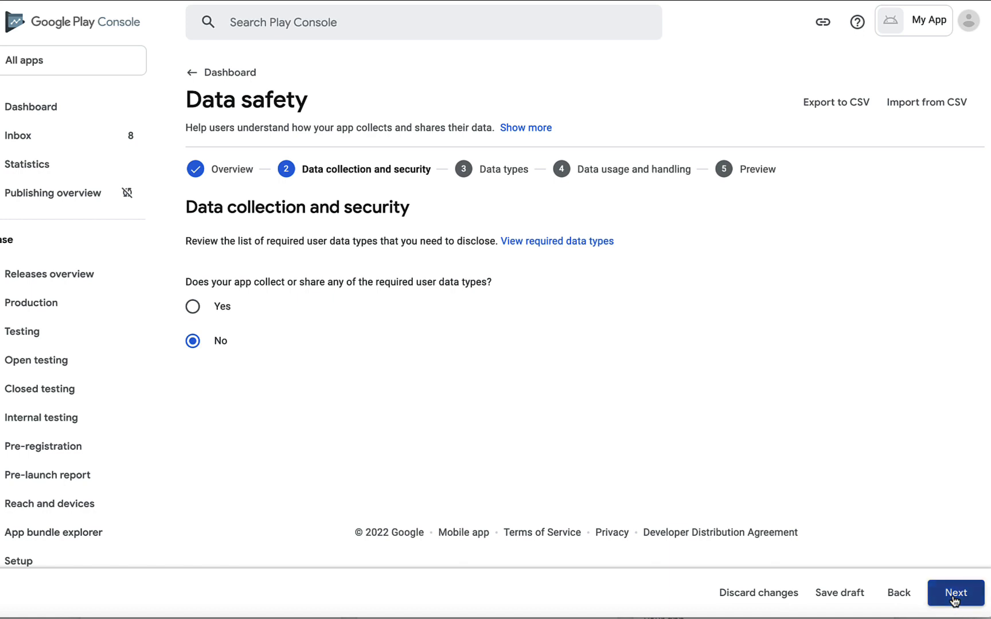
{"action": "left_click", "coordinate": [954, 597]}
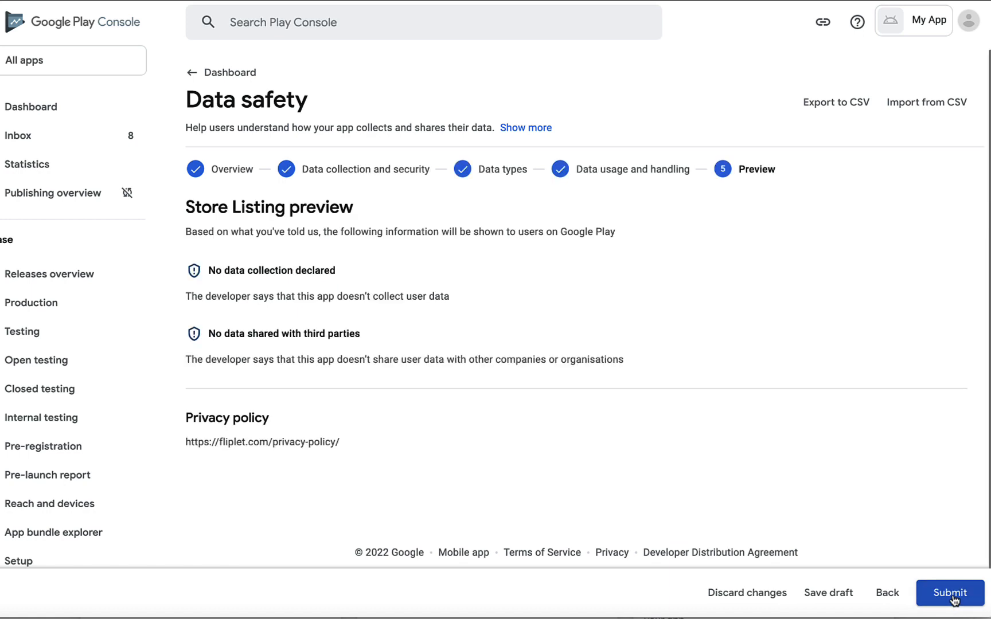
{"action": "left_click", "coordinate": [954, 596]}
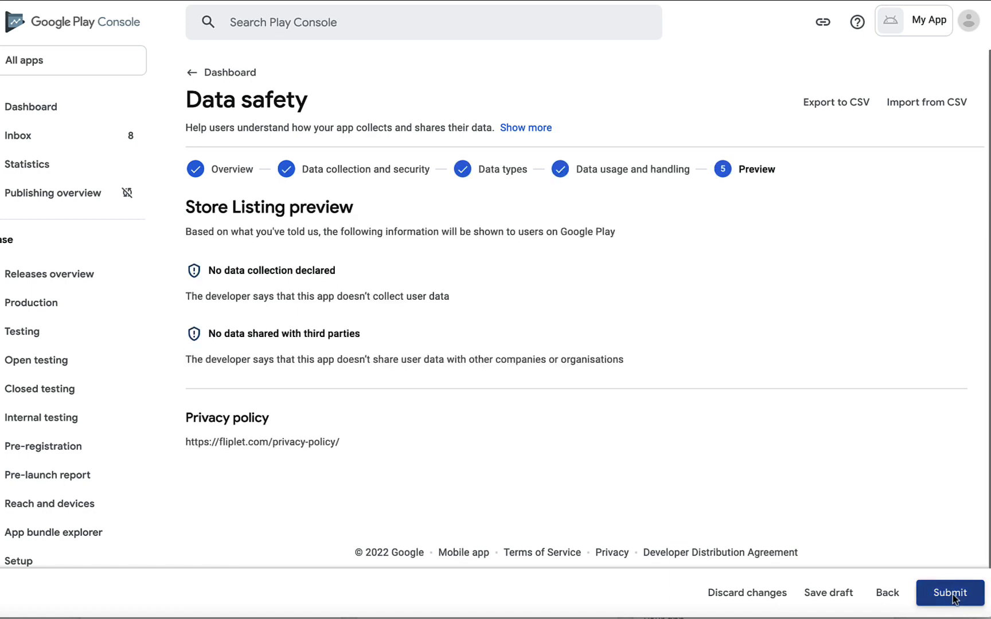
{"action": "left_click", "coordinate": [192, 75]}
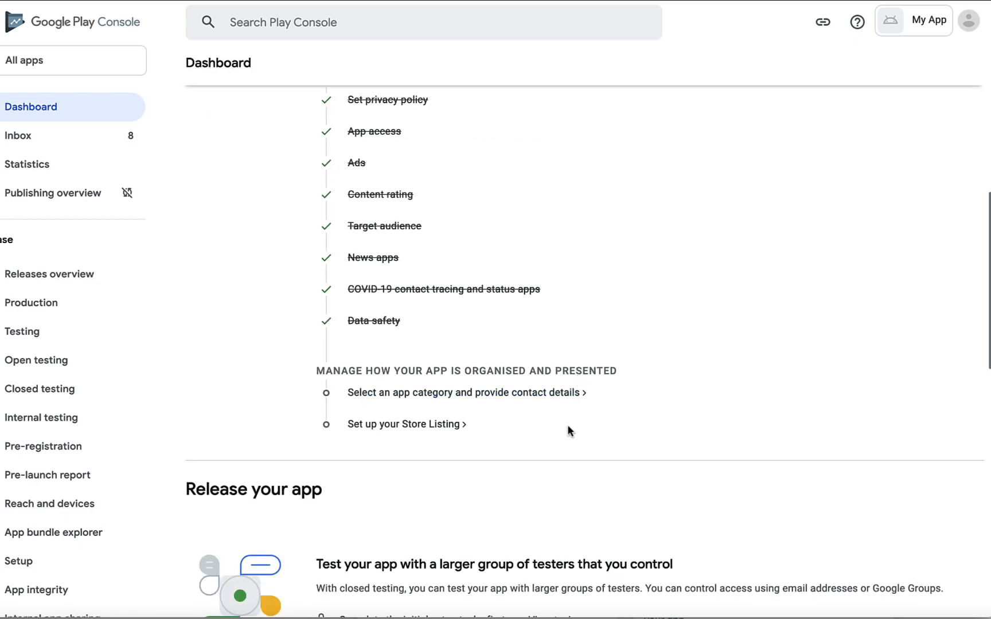
Set the app type to App and the app category to Entertainment
{"action": "left_click", "coordinate": [536, 395]}
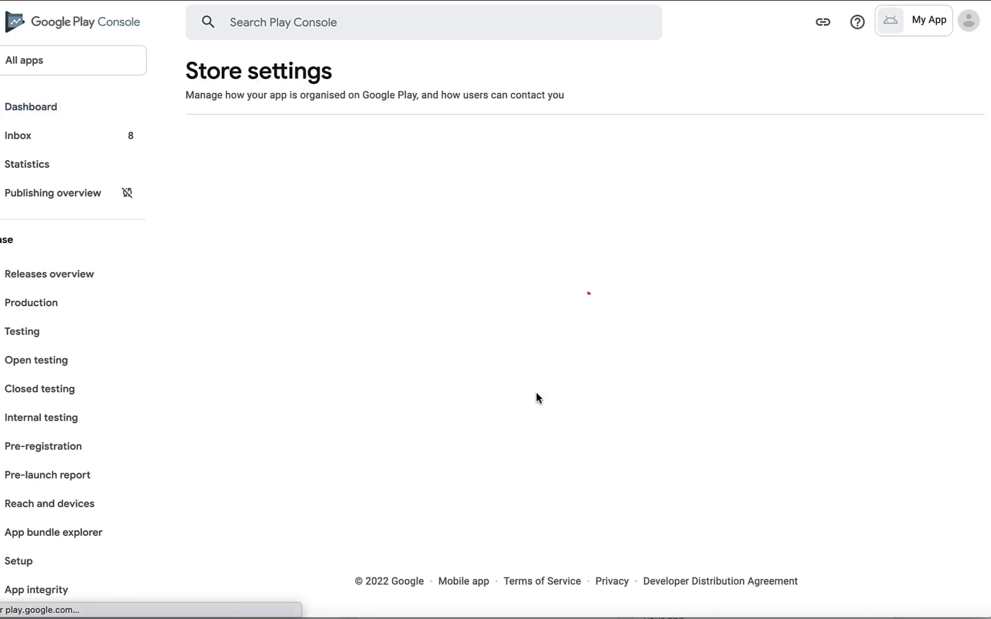
{"action": "left_click", "coordinate": [486, 271]}
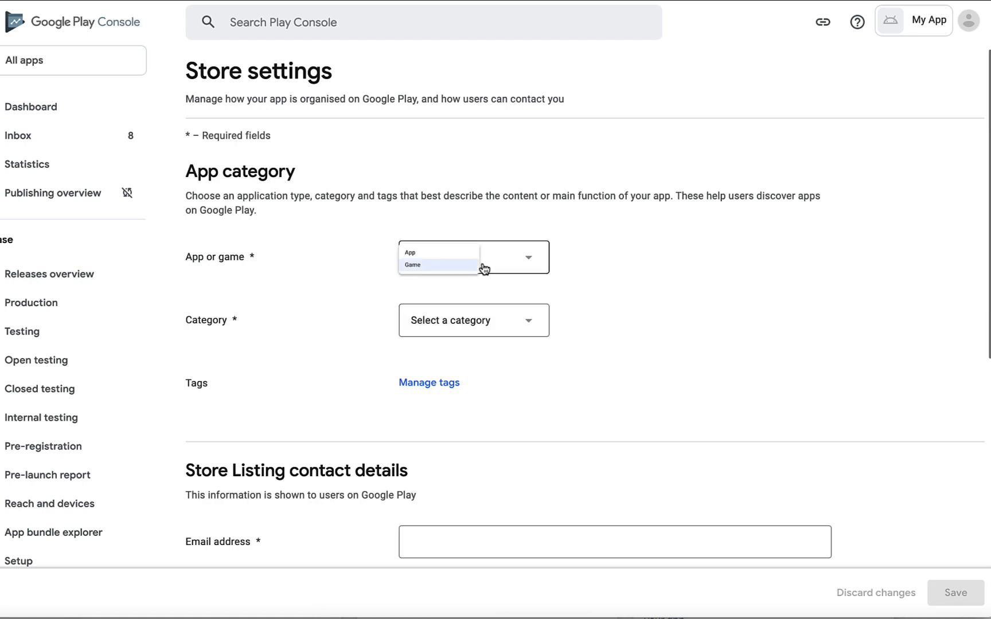
{"action": "left_click", "coordinate": [431, 265]}
{"action": "left_click", "coordinate": [489, 320]}
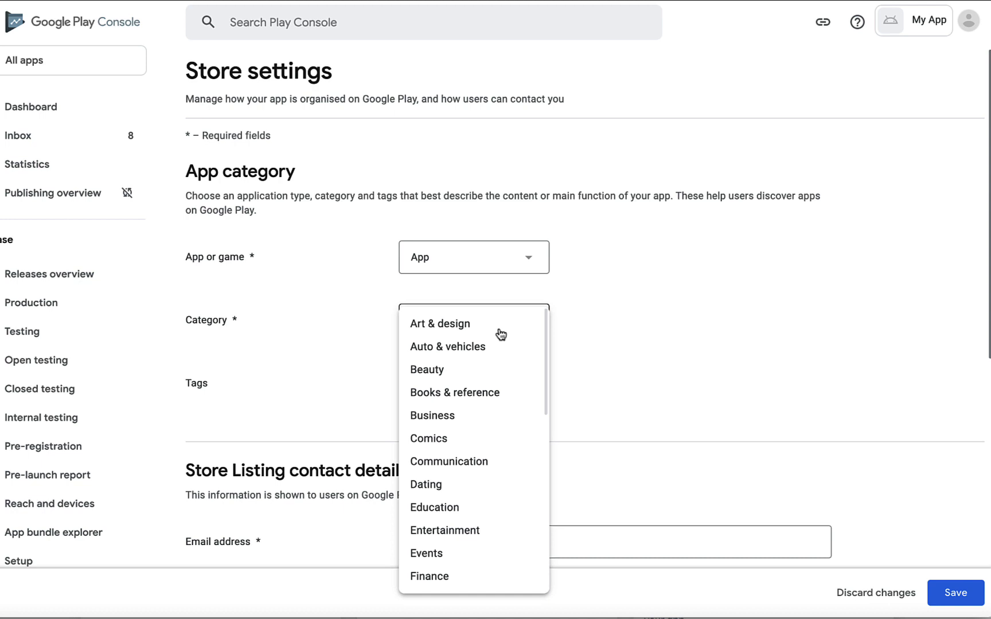
{"action": "scroll", "coordinate": [469, 405], "scroll_direction": "down", "scroll_amount": 3}
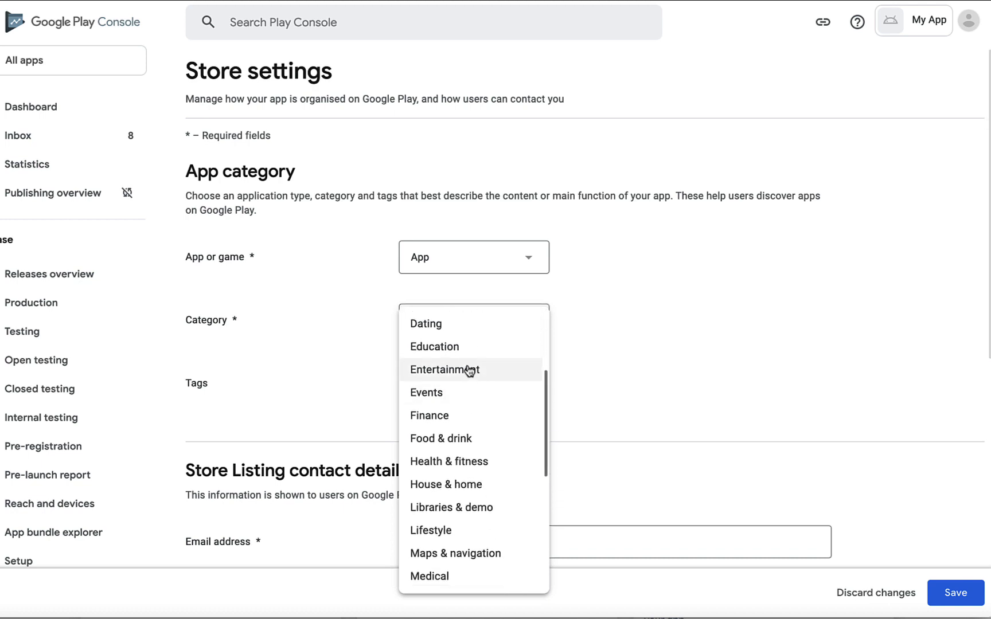
{"action": "left_click", "coordinate": [469, 370]}
Enter the support contact e-mail address and save the store settings
{"action": "scroll", "coordinate": [468, 390], "scroll_direction": "down", "scroll_amount": 3}
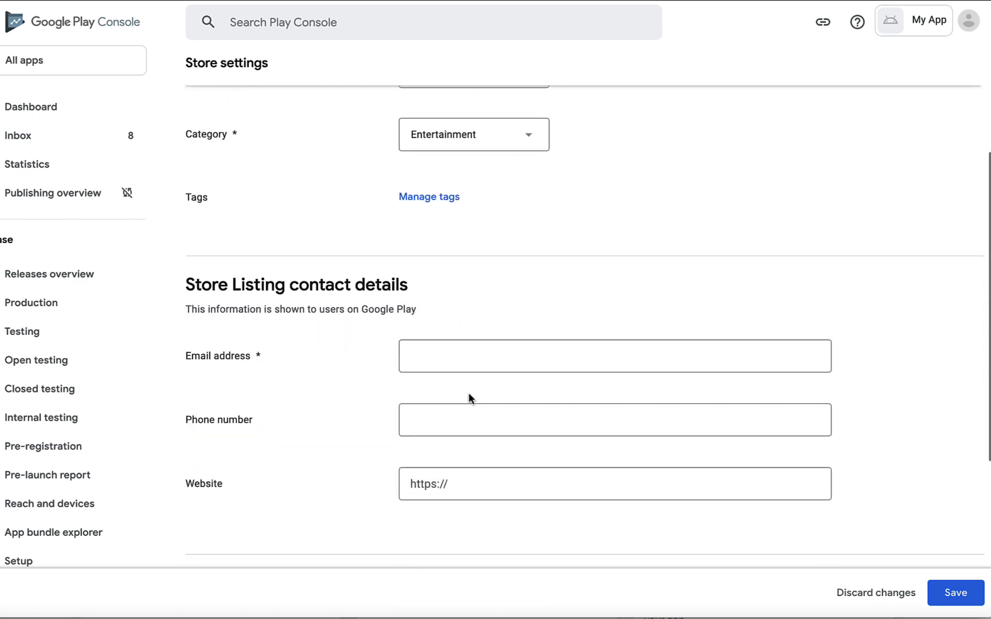
{"action": "left_click", "coordinate": [442, 356]}
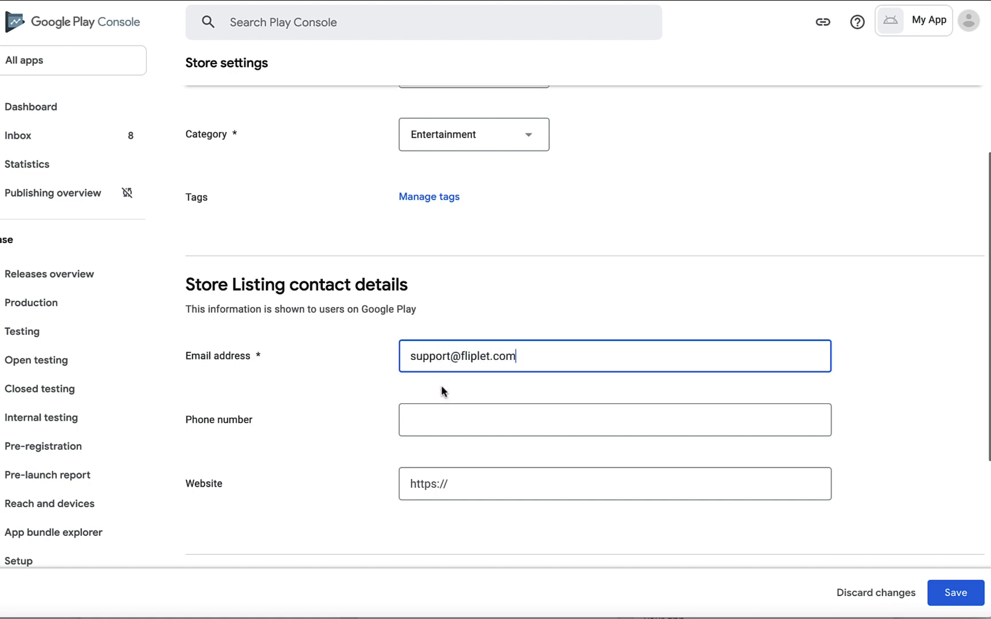
{"action": "scroll", "coordinate": [428, 484], "scroll_direction": "down", "scroll_amount": 4}
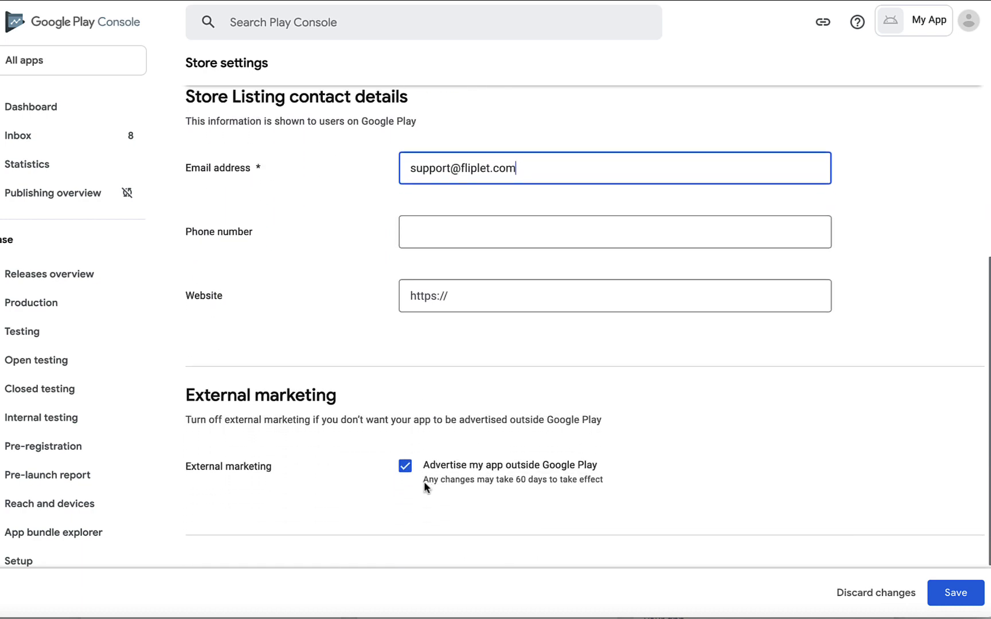
{"action": "scroll", "coordinate": [423, 481], "scroll_direction": "down", "scroll_amount": 2}
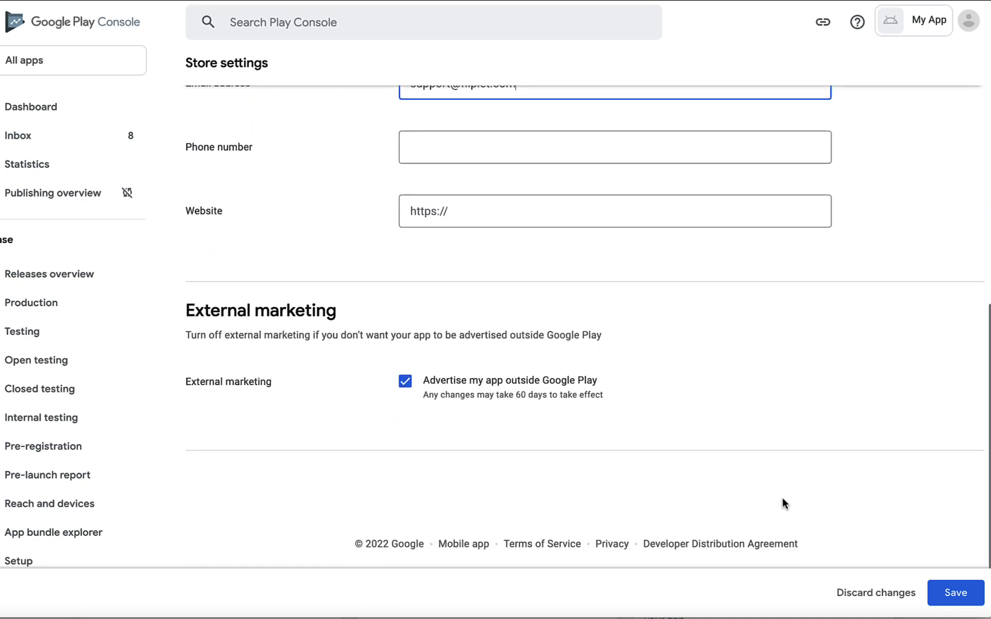
{"action": "left_click", "coordinate": [617, 341]}
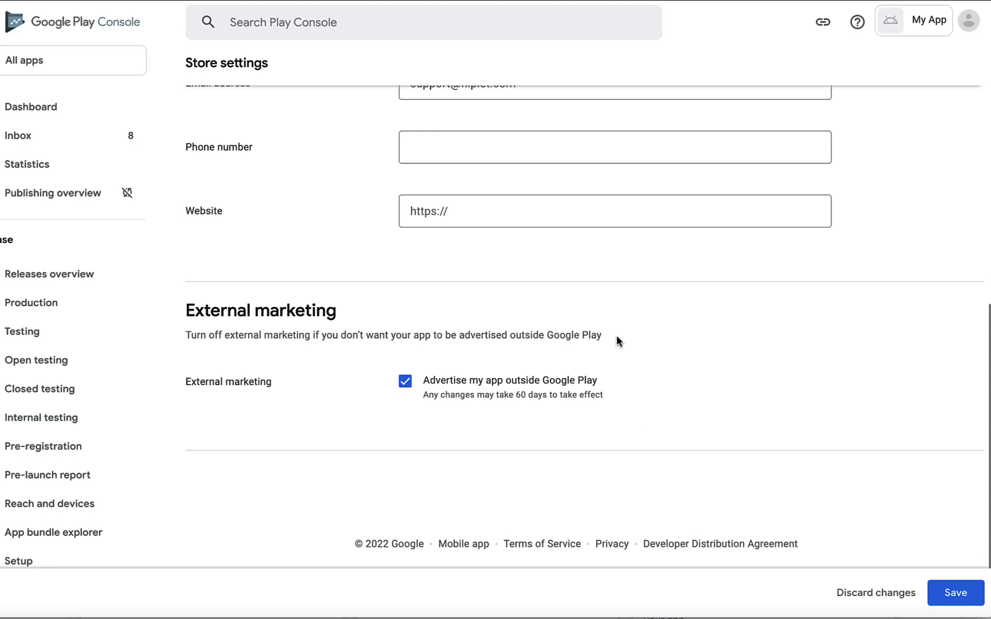
{"action": "left_click", "coordinate": [950, 593]}
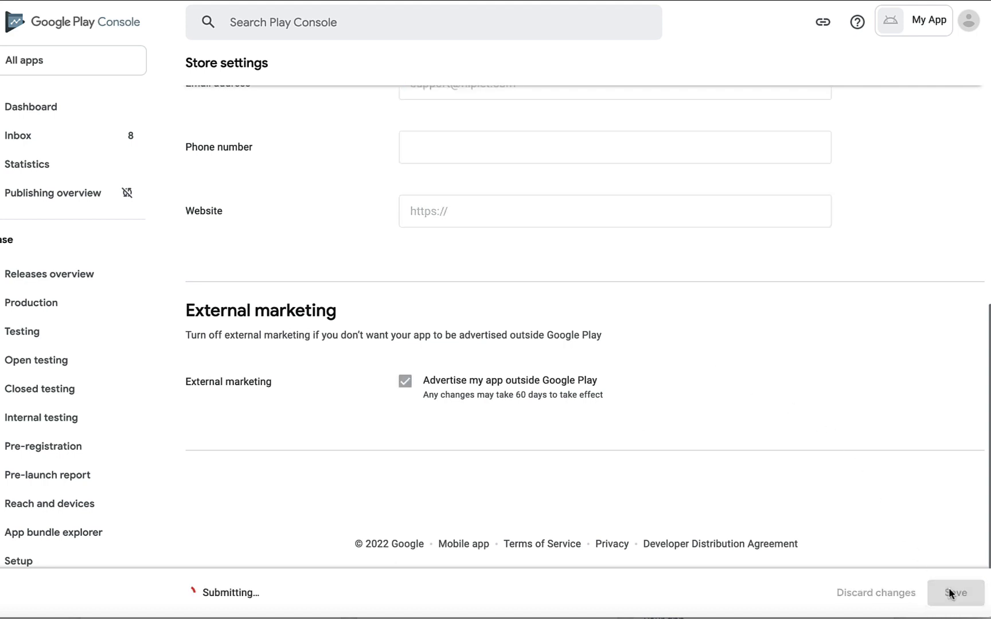
{"action": "left_click", "coordinate": [50, 86]}
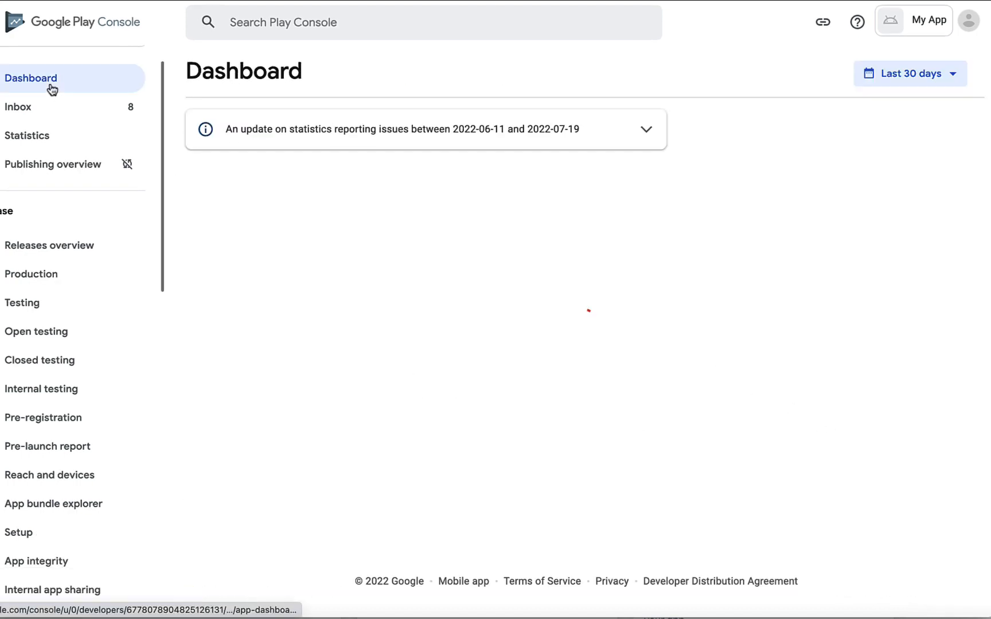
In the main store listing, enter short description 'Describe your app here' and full description 'Add a full description here'
{"action": "scroll", "coordinate": [386, 400], "scroll_direction": "down", "scroll_amount": 10}
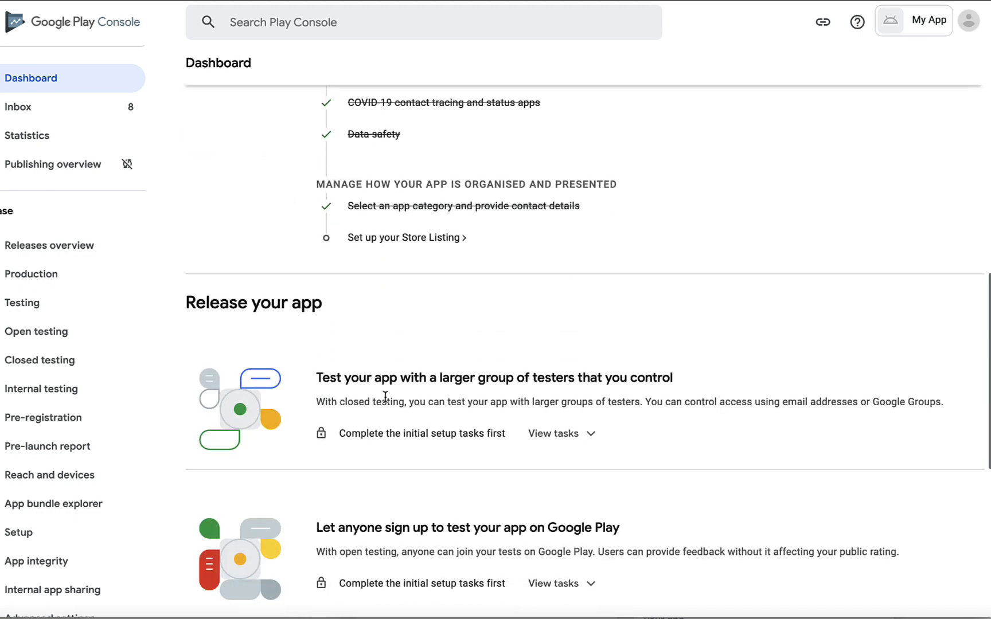
{"action": "scroll", "coordinate": [385, 395], "scroll_direction": "down", "scroll_amount": 1}
{"action": "left_click", "coordinate": [420, 184]}
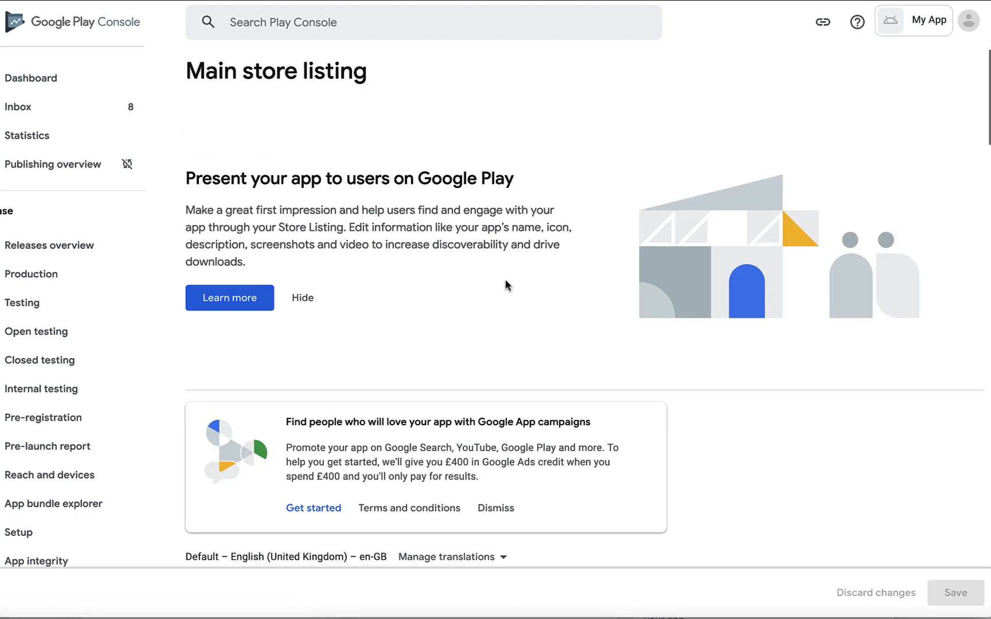
{"action": "scroll", "coordinate": [572, 364], "scroll_direction": "down", "scroll_amount": 8}
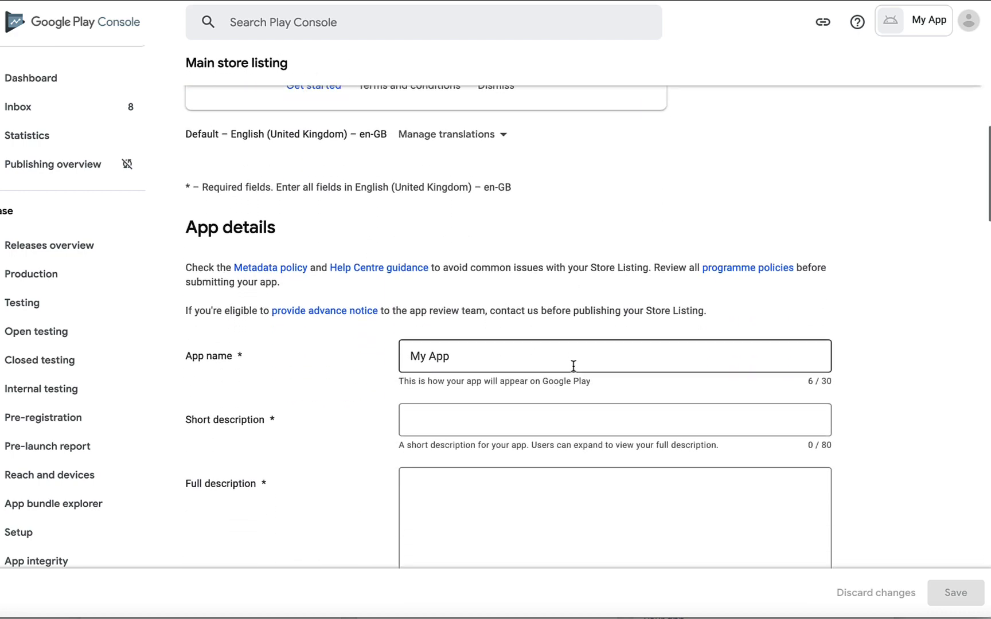
{"action": "scroll", "coordinate": [573, 365], "scroll_direction": "down", "scroll_amount": 1}
{"action": "left_click", "coordinate": [525, 346]}
{"action": "type", "text": "D"}
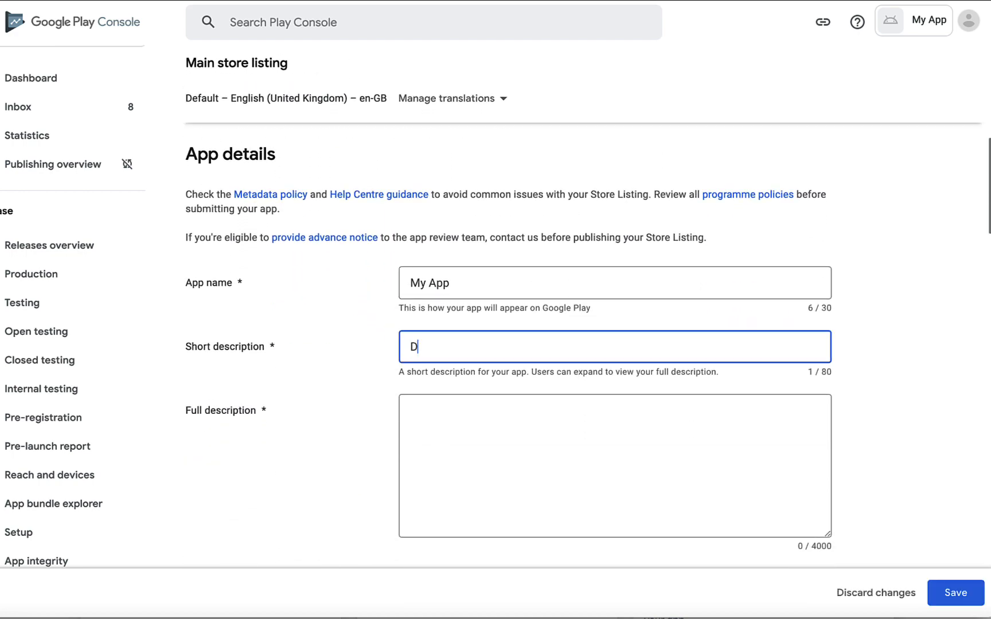
{"action": "type", "text": "escribe your app here"}
{"action": "left_click", "coordinate": [527, 462]}
{"action": "type", "text": "Add "}
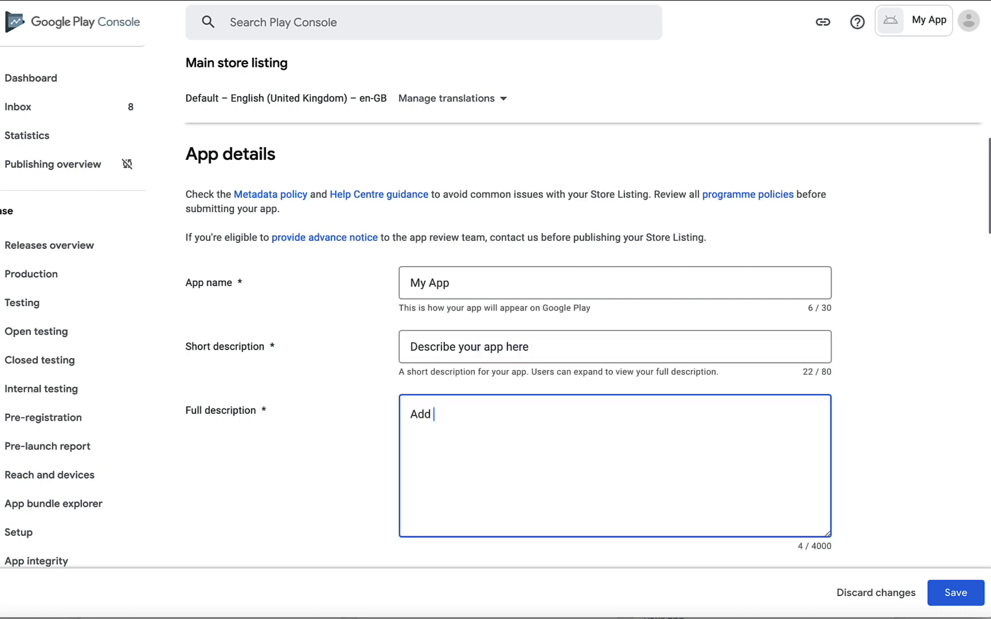
{"action": "type", "text": "a full description here"}
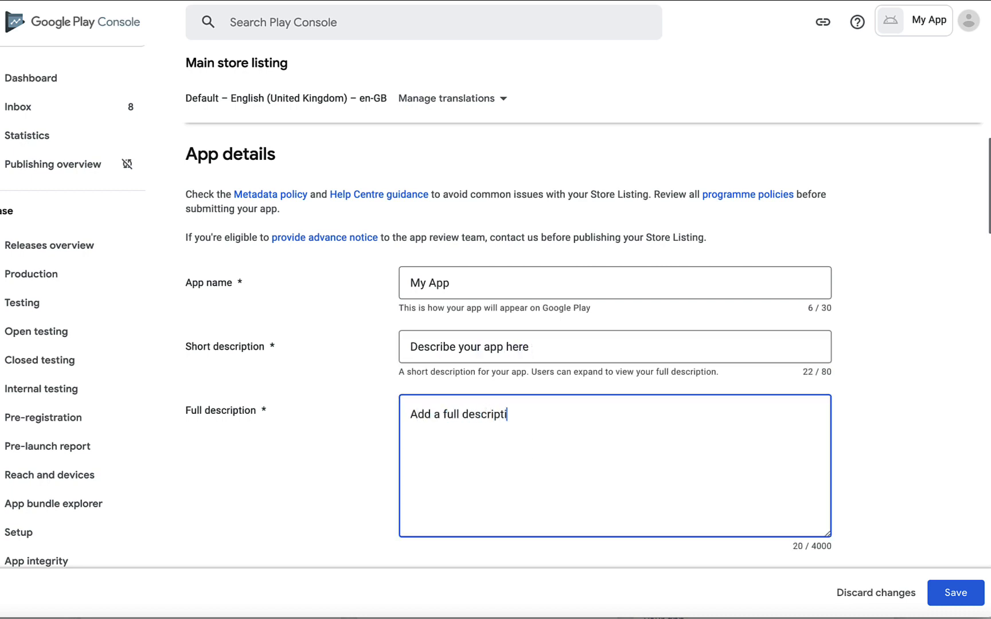
{"action": "scroll", "coordinate": [574, 344], "scroll_direction": "down", "scroll_amount": 5}
Upload the two 10-inch tablet screenshots and save the store listing
{"action": "scroll", "coordinate": [573, 344], "scroll_direction": "down", "scroll_amount": 3}
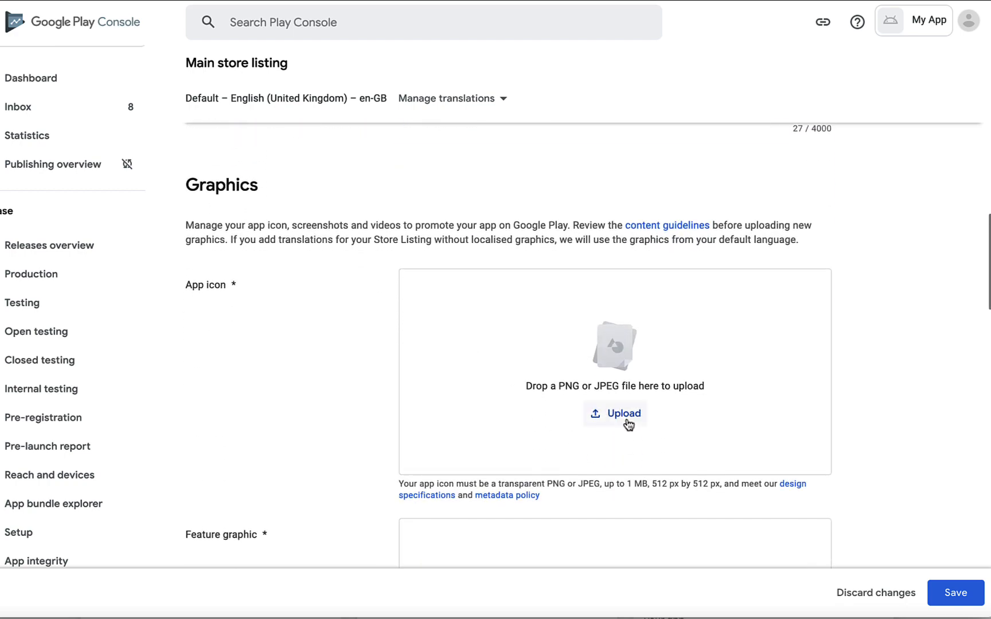
{"action": "scroll", "coordinate": [629, 424], "scroll_direction": "down", "scroll_amount": 3}
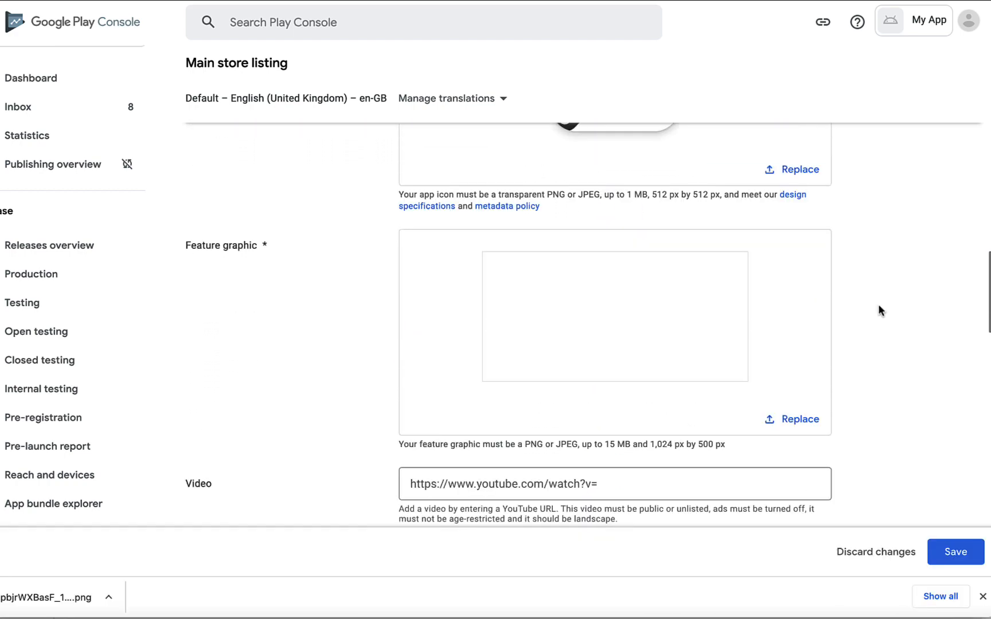
{"action": "scroll", "coordinate": [878, 306], "scroll_direction": "down", "scroll_amount": 4}
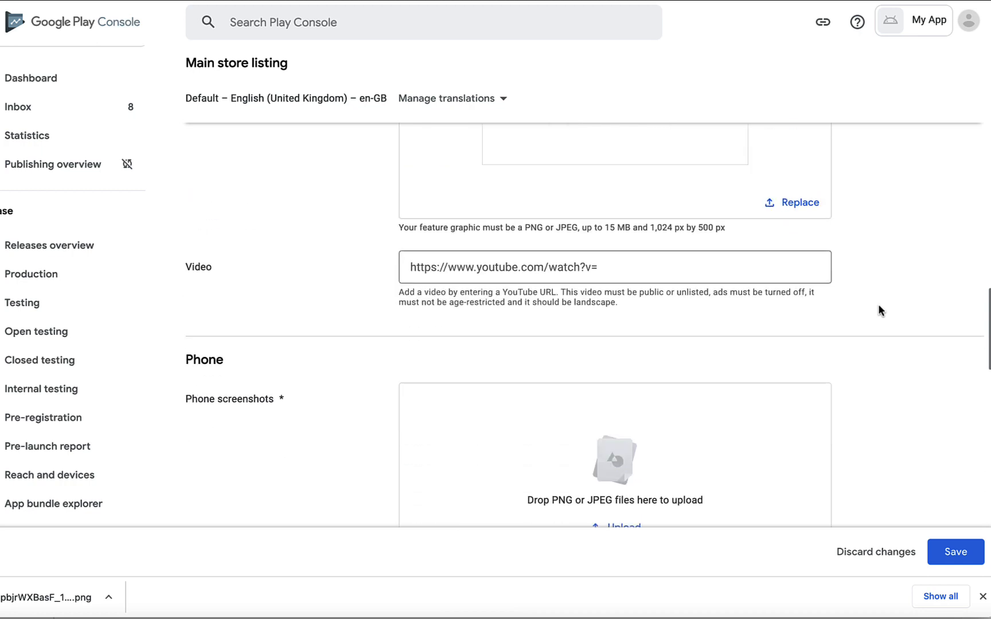
{"action": "scroll", "coordinate": [880, 311], "scroll_direction": "down", "scroll_amount": 3}
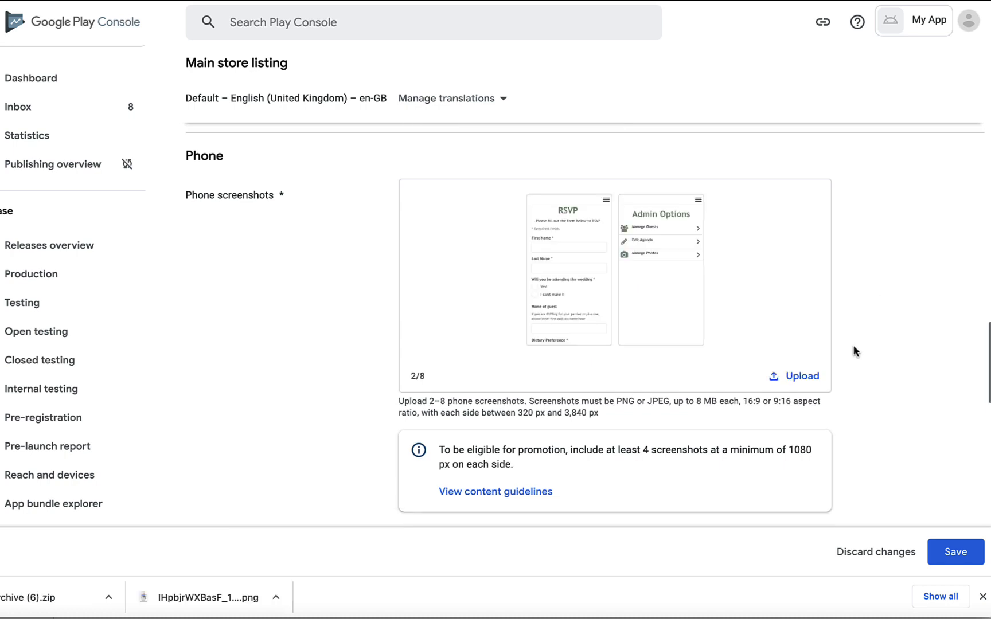
{"action": "scroll", "coordinate": [854, 351], "scroll_direction": "down", "scroll_amount": 6}
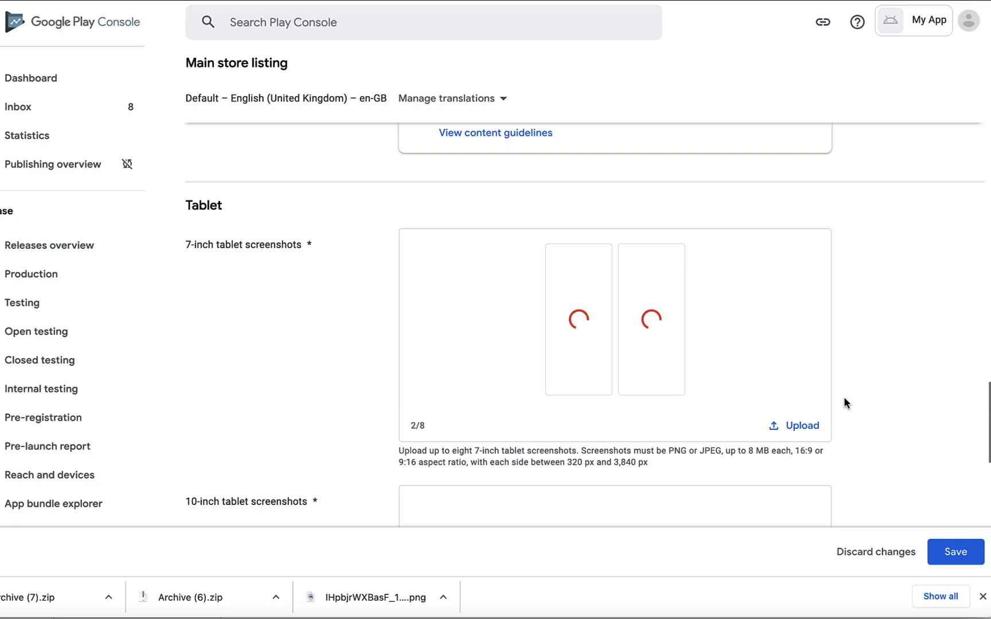
{"action": "scroll", "coordinate": [844, 396], "scroll_direction": "down", "scroll_amount": 5}
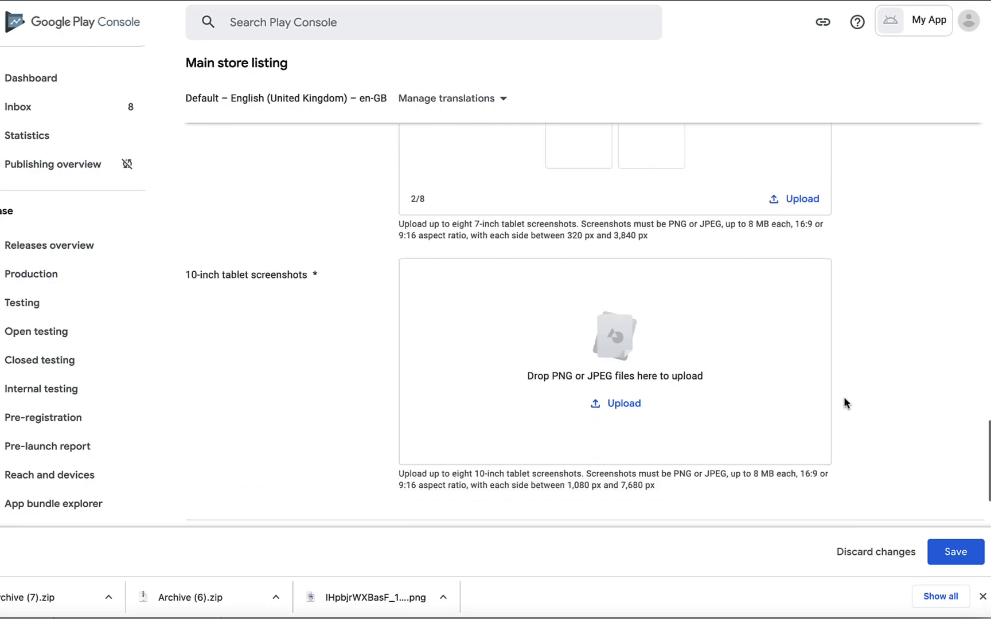
{"action": "left_click", "coordinate": [629, 337]}
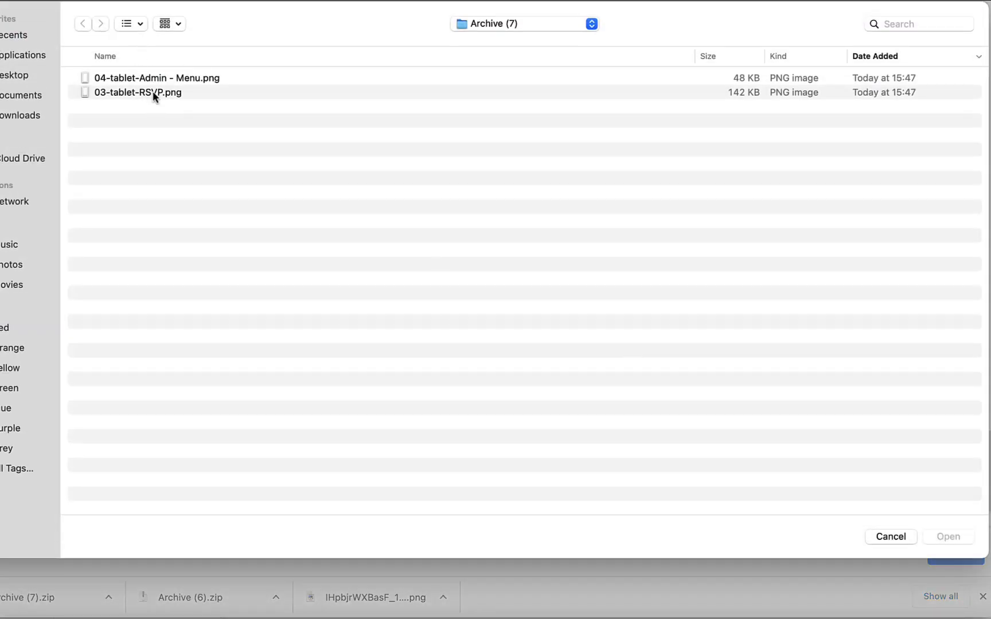
{"action": "key", "text": "super+a"}
{"action": "key", "text": "Return"}
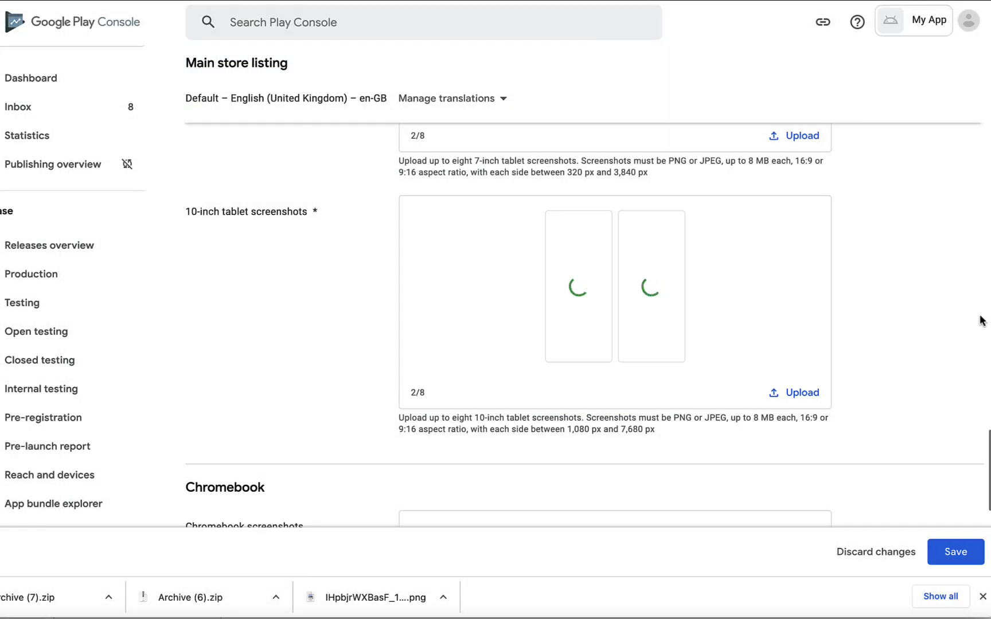
{"action": "scroll", "coordinate": [982, 319], "scroll_direction": "down", "scroll_amount": 6}
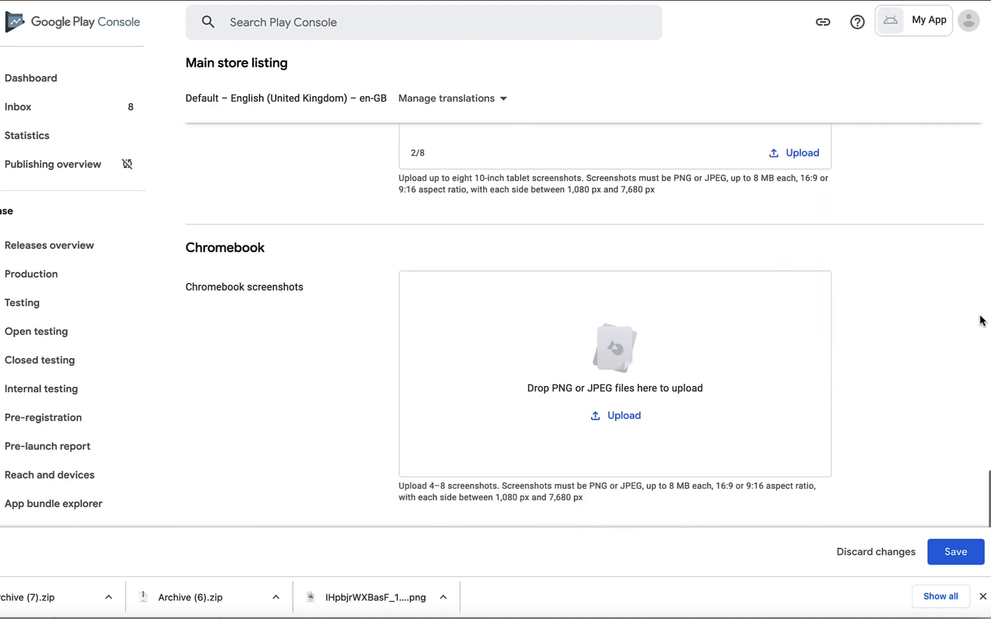
{"action": "left_click", "coordinate": [957, 553]}
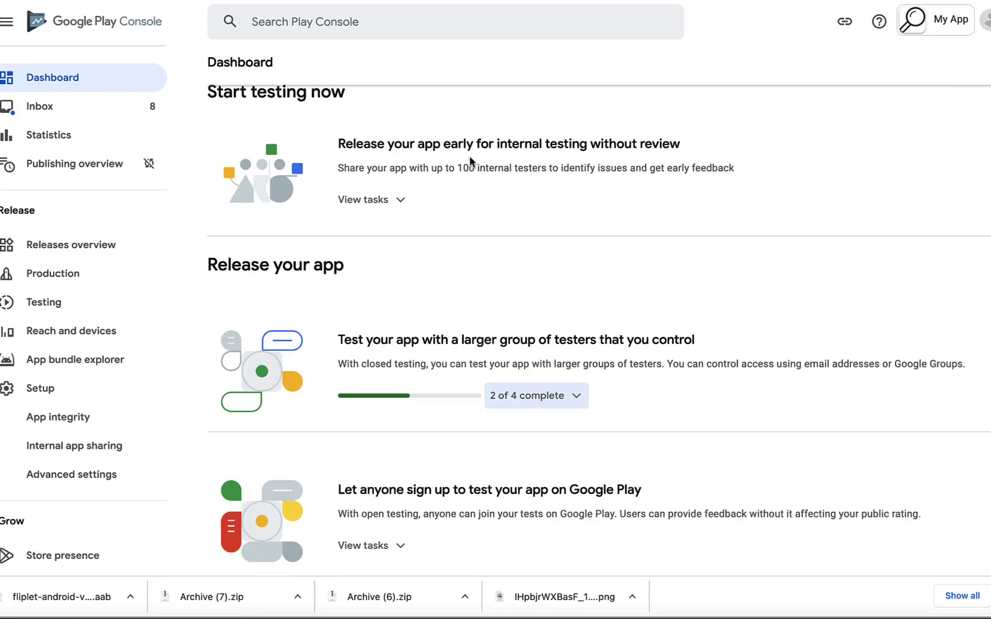
Add all 176 countries/regions to Production, then start a new production release
{"action": "scroll", "coordinate": [469, 155], "scroll_direction": "down", "scroll_amount": 10}
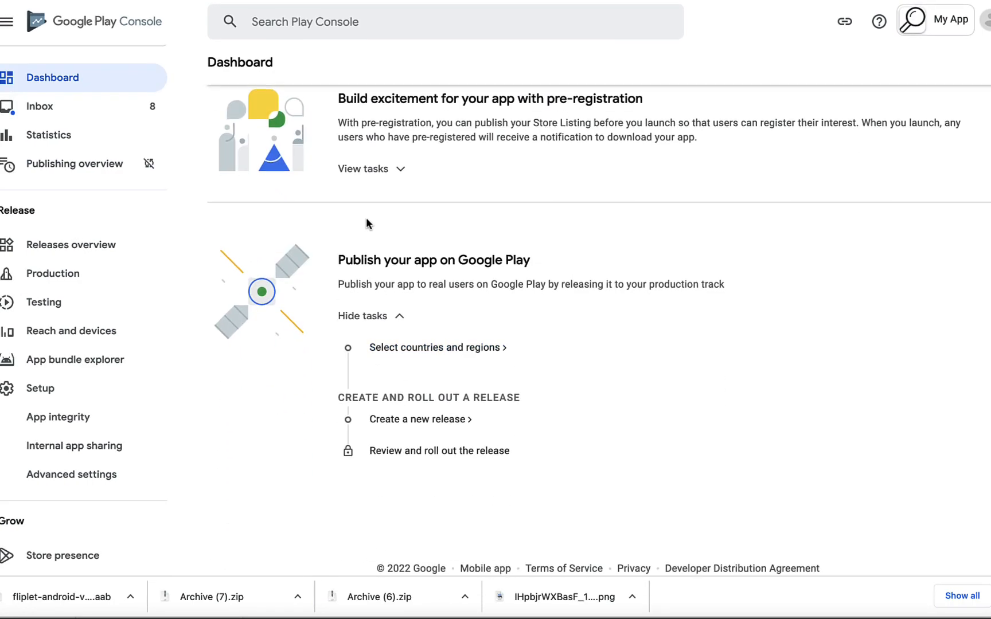
{"action": "left_click", "coordinate": [487, 349]}
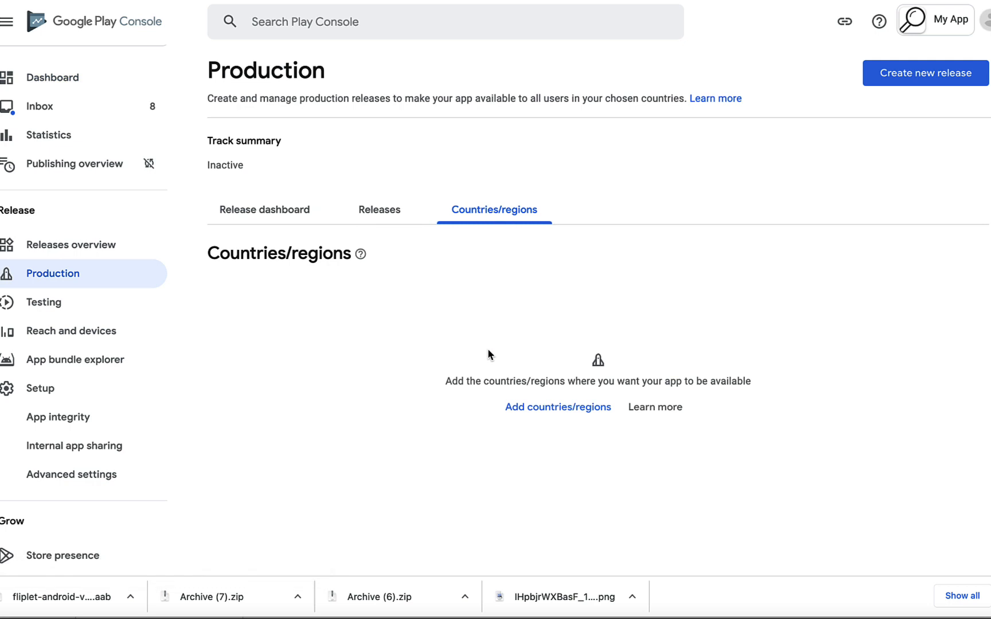
{"action": "left_click", "coordinate": [572, 410]}
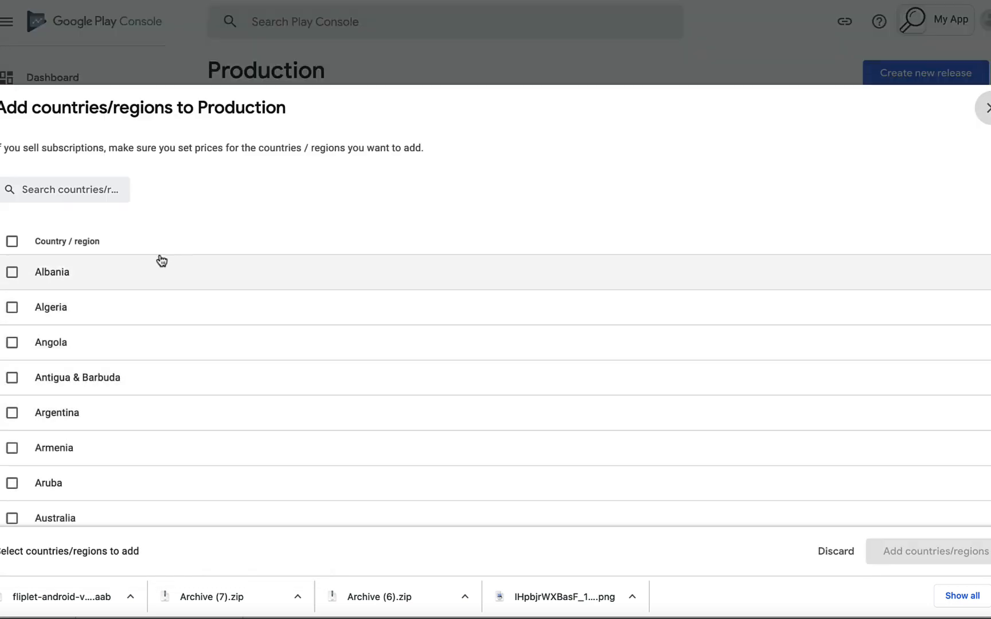
{"action": "left_click", "coordinate": [14, 244]}
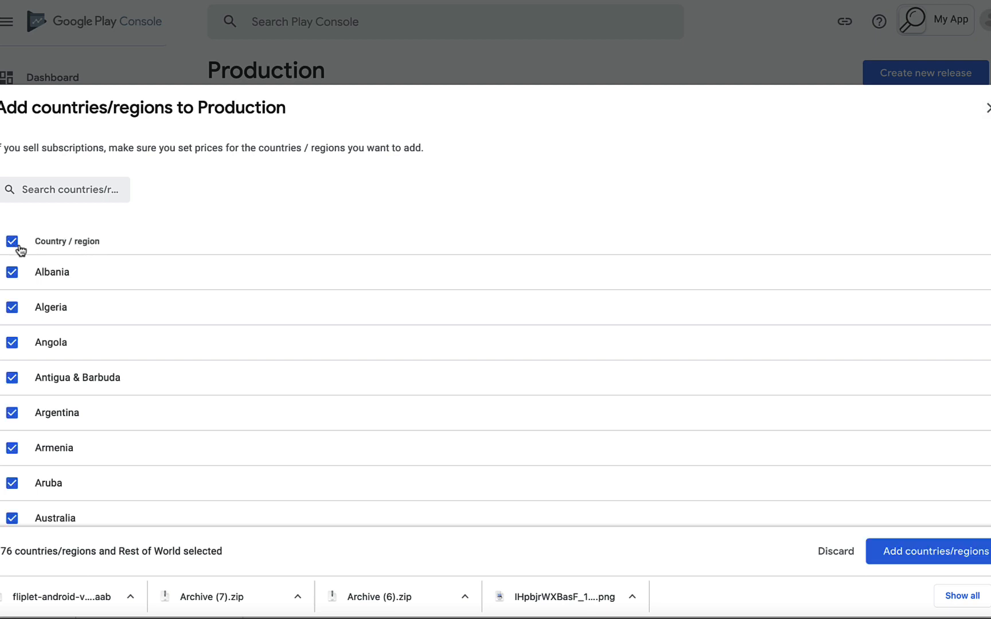
{"action": "left_click", "coordinate": [902, 558]}
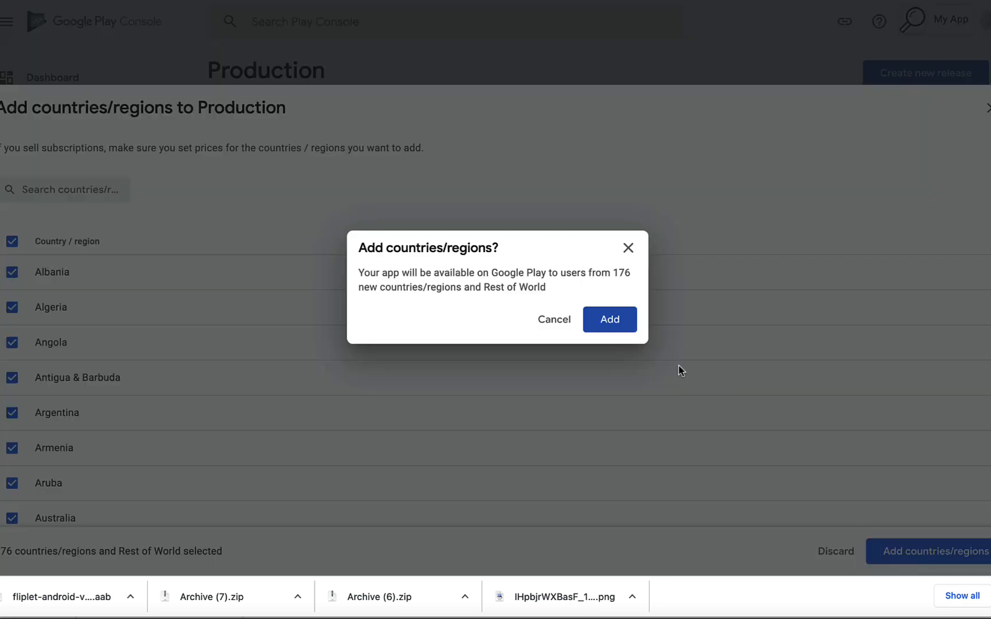
{"action": "left_click", "coordinate": [612, 325]}
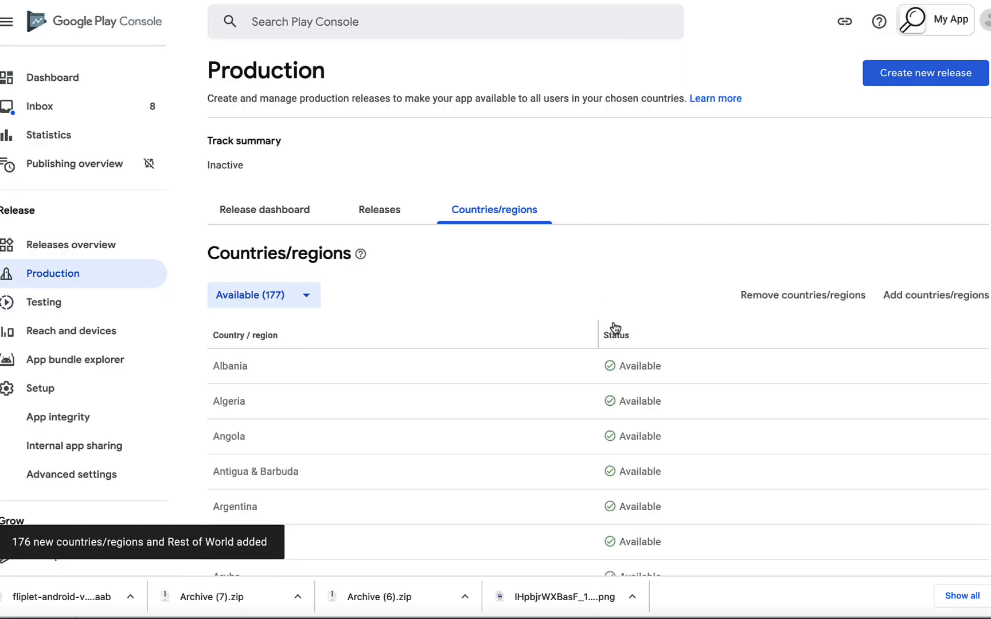
{"action": "left_click", "coordinate": [275, 211]}
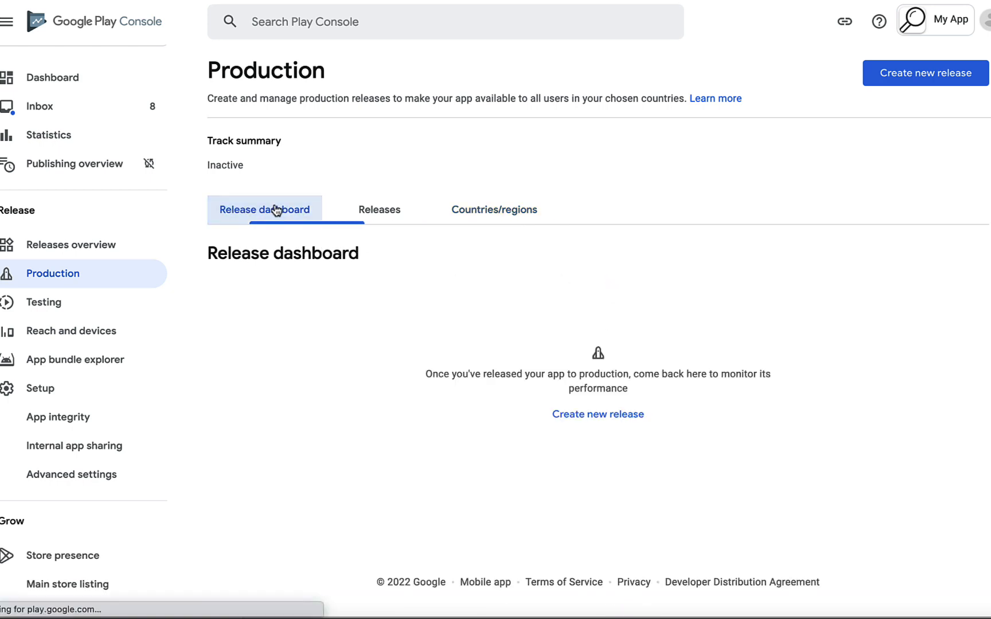
{"action": "left_click", "coordinate": [595, 417]}
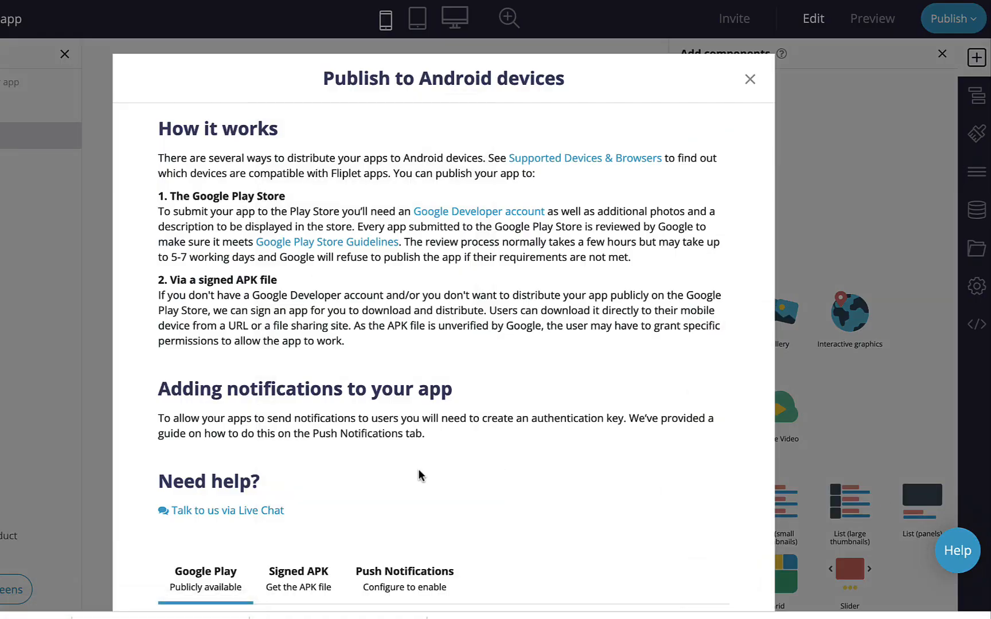
Download the built Android app bundle from the Google Play publishing panel
{"action": "scroll", "coordinate": [418, 469], "scroll_direction": "down", "scroll_amount": 5}
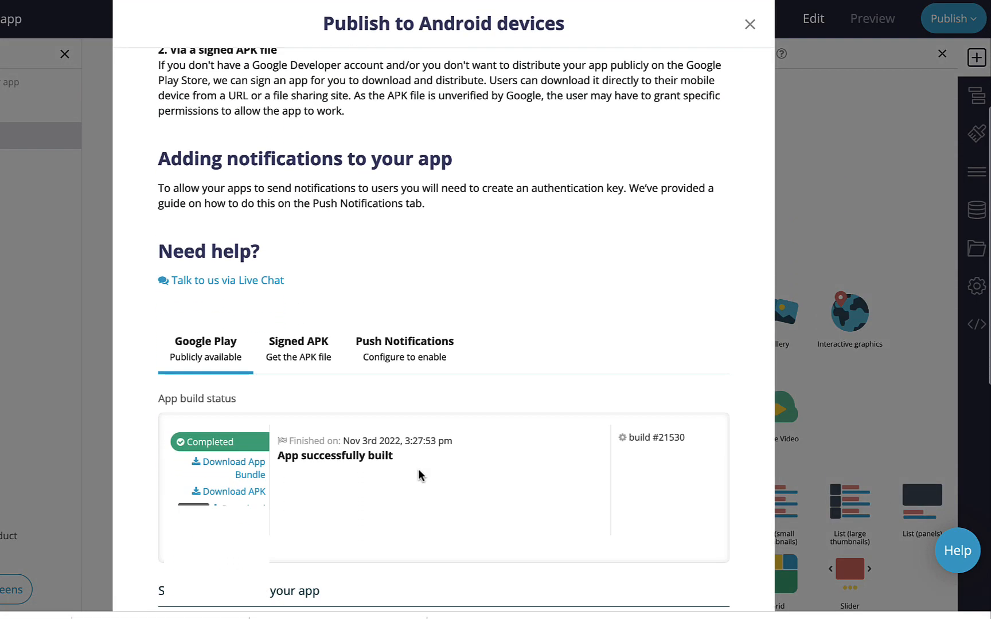
{"action": "left_click", "coordinate": [240, 471]}
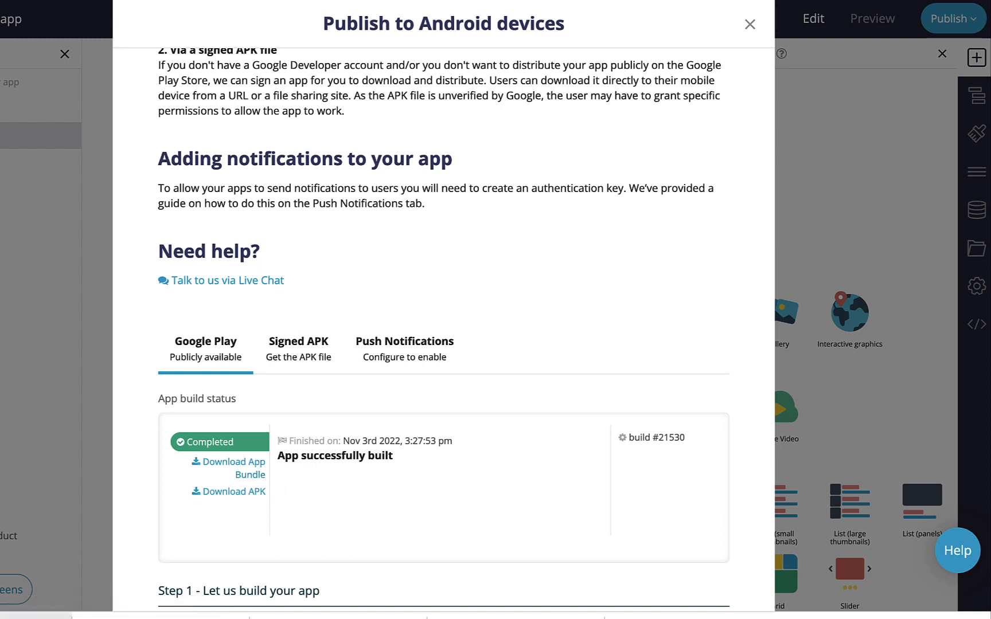
{"action": "scroll", "coordinate": [352, 441], "scroll_direction": "down", "scroll_amount": 1}
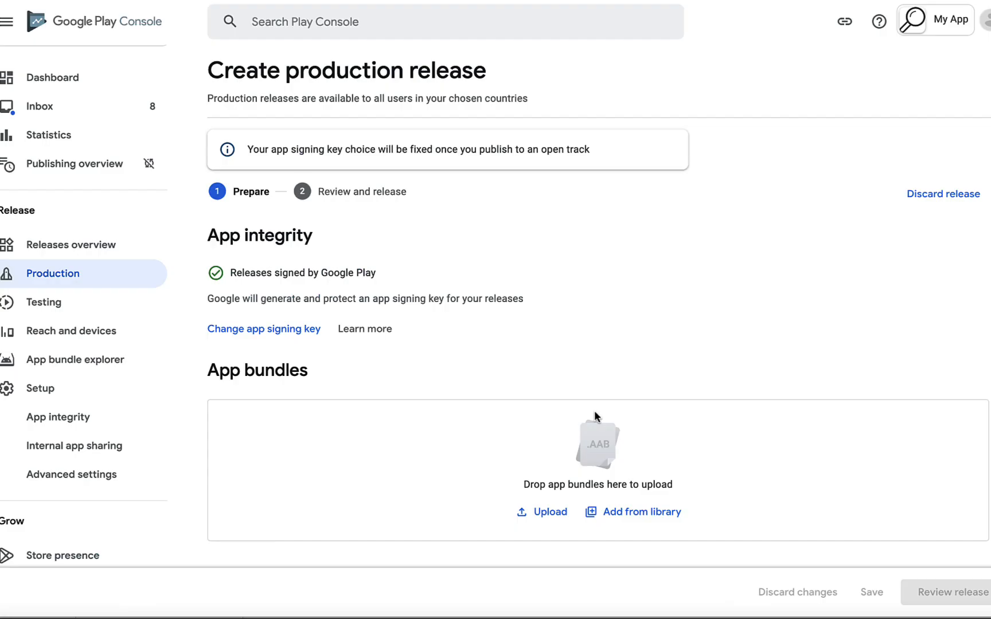
Upload the .aab bundle for release 1011 (1.0.2), review it, and start the production roll-out
{"action": "scroll", "coordinate": [593, 413], "scroll_direction": "down", "scroll_amount": 4}
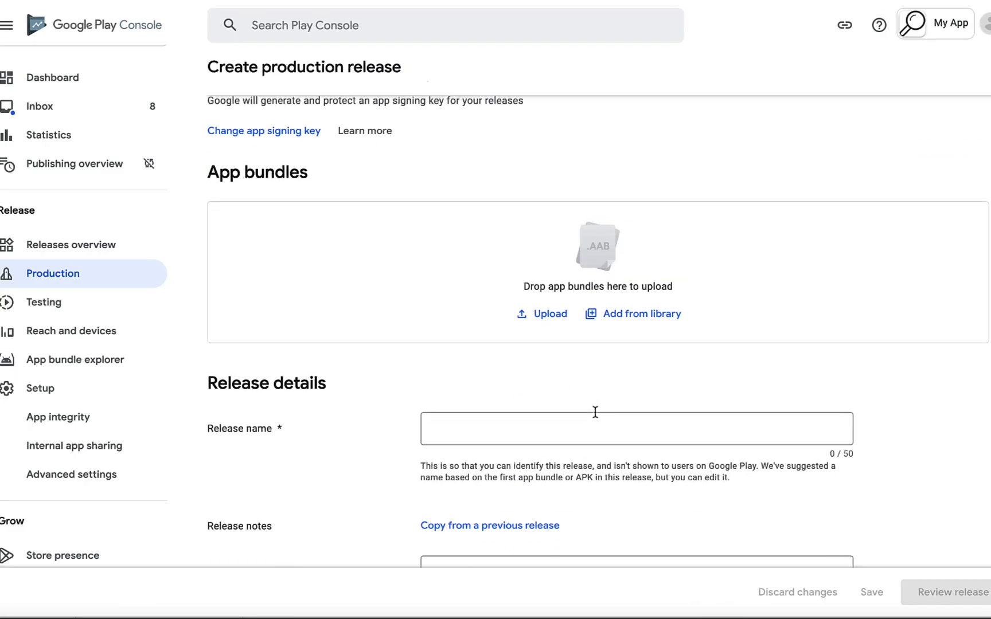
{"action": "left_click", "coordinate": [539, 303]}
{"action": "double_click", "coordinate": [129, 60]}
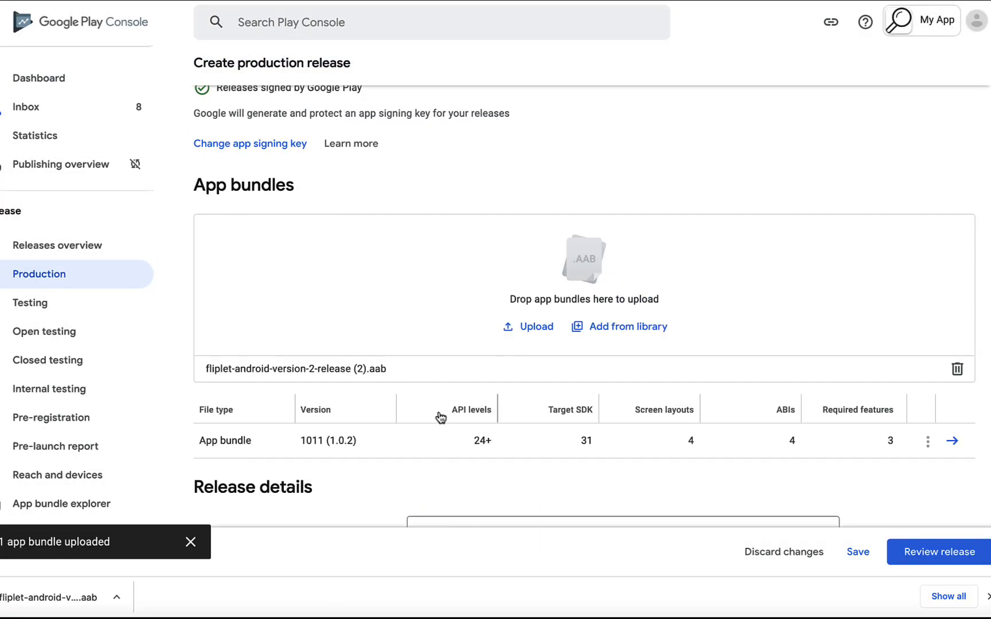
{"action": "scroll", "coordinate": [440, 414], "scroll_direction": "down", "scroll_amount": 5}
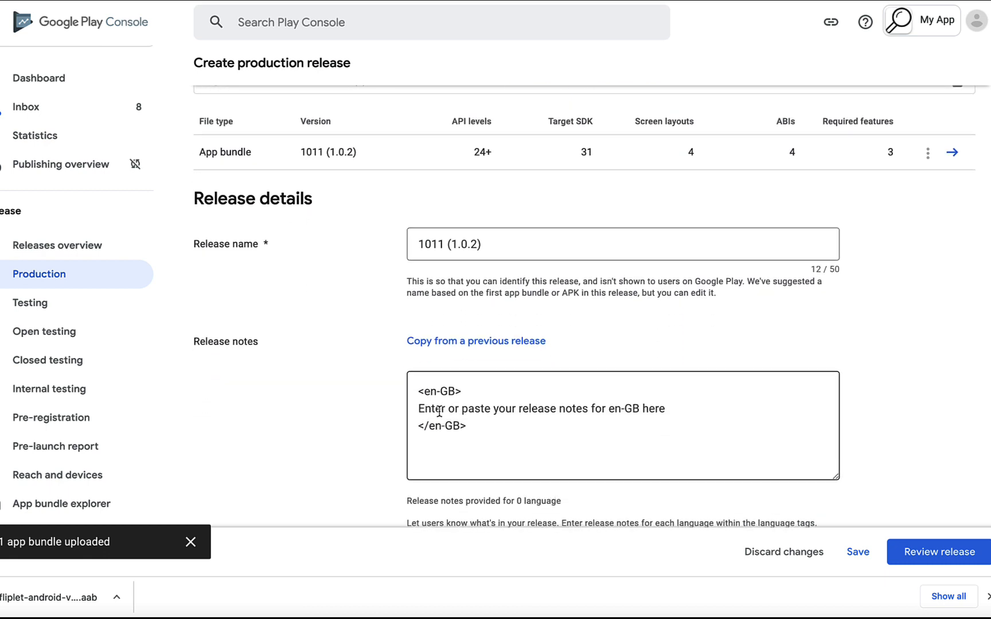
{"action": "scroll", "coordinate": [439, 410], "scroll_direction": "down", "scroll_amount": 1}
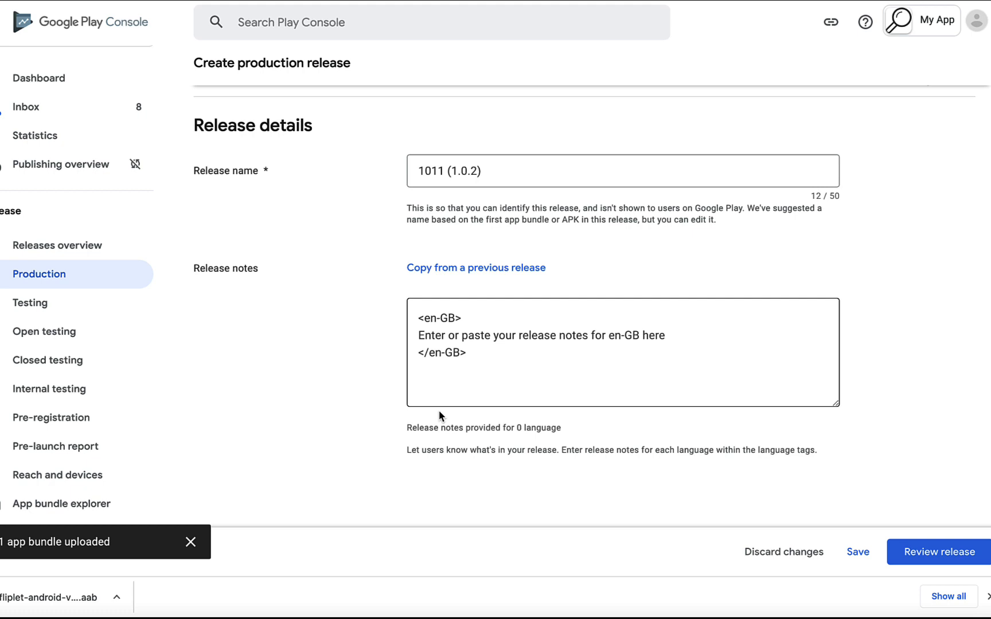
{"action": "scroll", "coordinate": [439, 416], "scroll_direction": "down", "scroll_amount": 2}
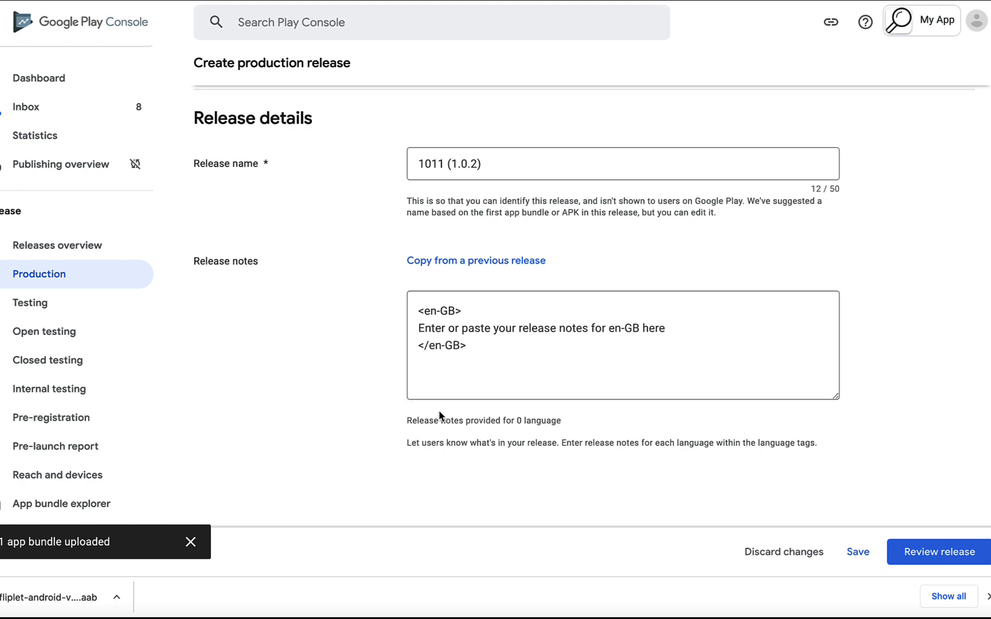
{"action": "scroll", "coordinate": [439, 416], "scroll_direction": "up", "scroll_amount": 5}
{"action": "scroll", "coordinate": [440, 416], "scroll_direction": "down", "scroll_amount": 1}
{"action": "left_click", "coordinate": [921, 554]}
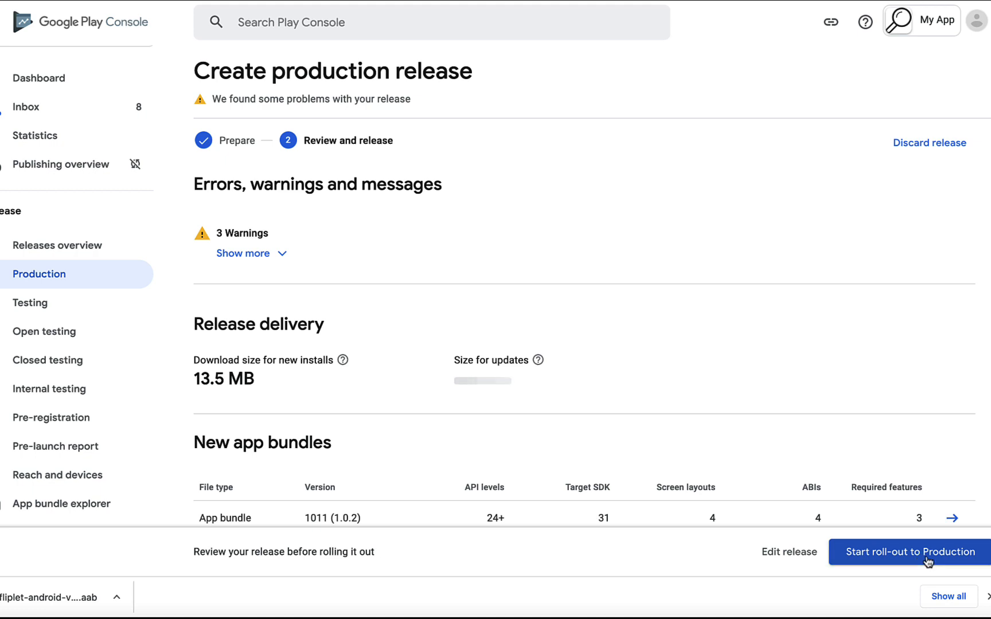
{"action": "left_click", "coordinate": [924, 560]}
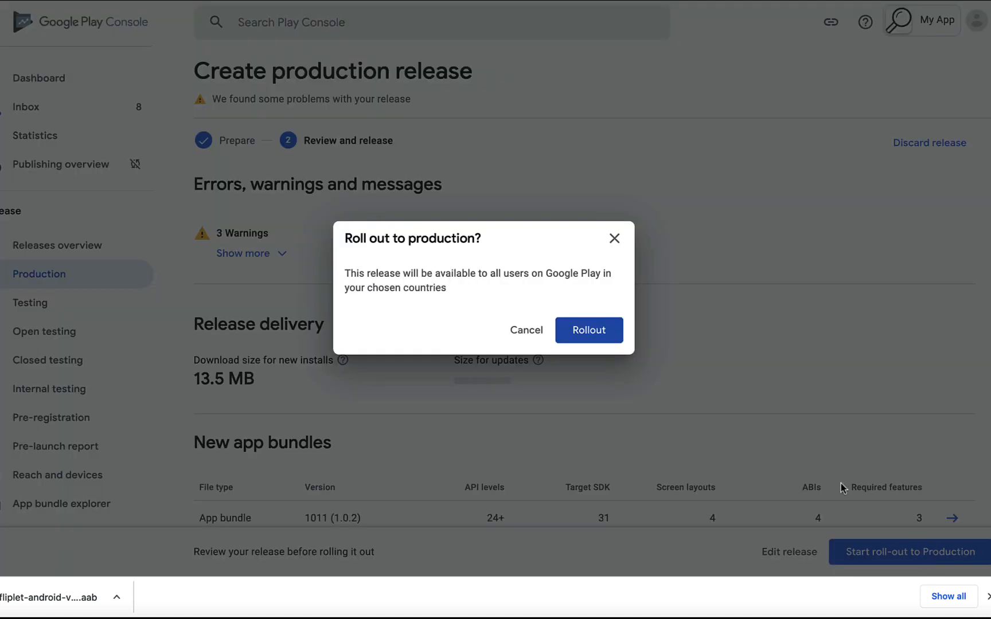